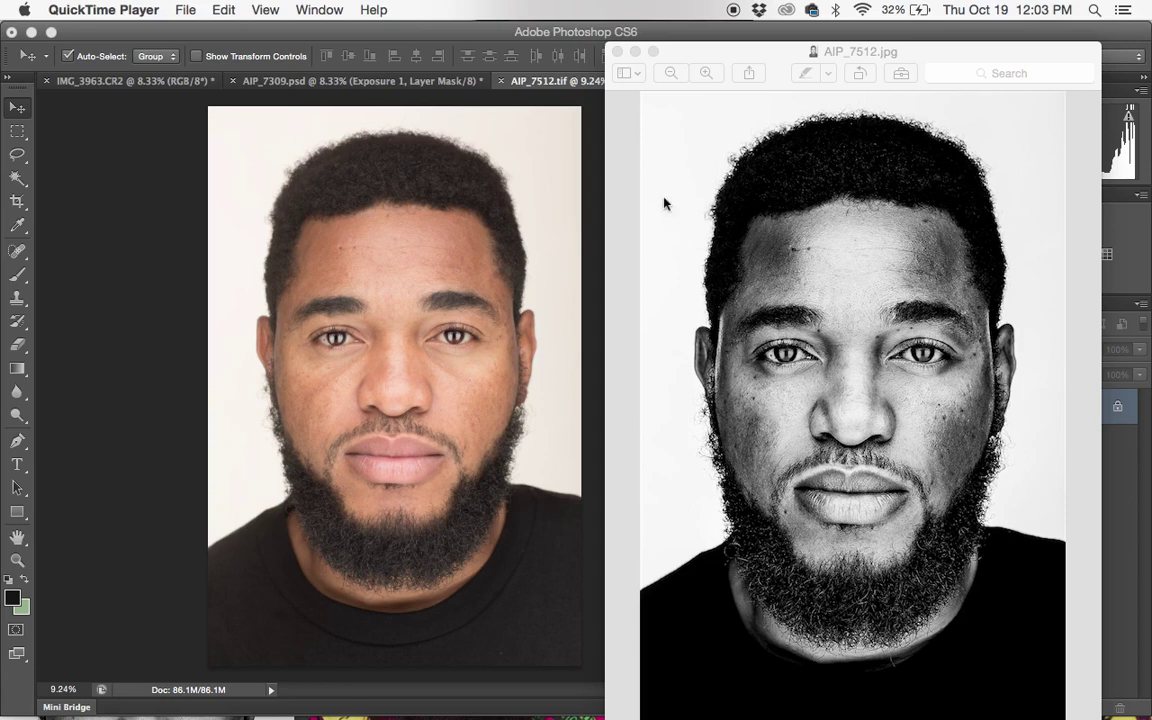
Step: Close the AIP_7512.jpg reference preview and switch to Photoshop with AIP_7512.tif
click(618, 52)
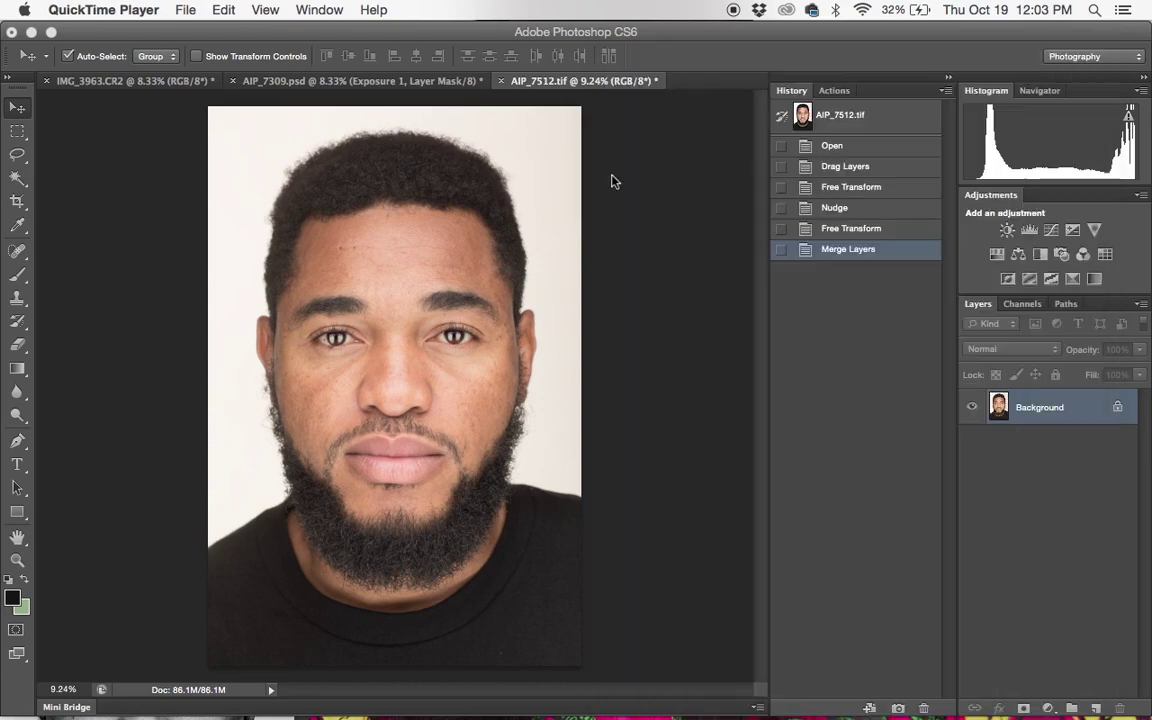
click(686, 30)
mouse_move(686, 36)
mouse_down()
mouse_move(710, 29)
mouse_move(691, 22)
mouse_up()
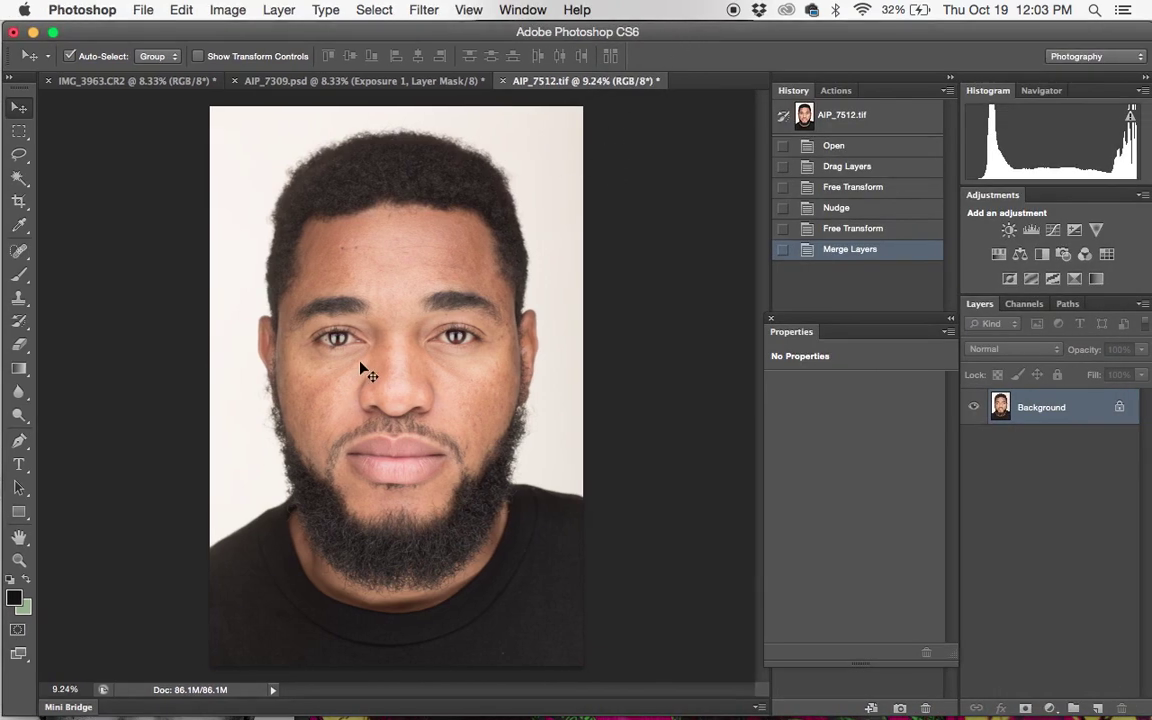
Step: Patch the skin between the nose and the eye on the image's left side, using the Patch tool in Source mode, and deselect
scroll(362, 362, up, 5)
scroll(362, 360, down, 5)
scroll(368, 352, up, 2)
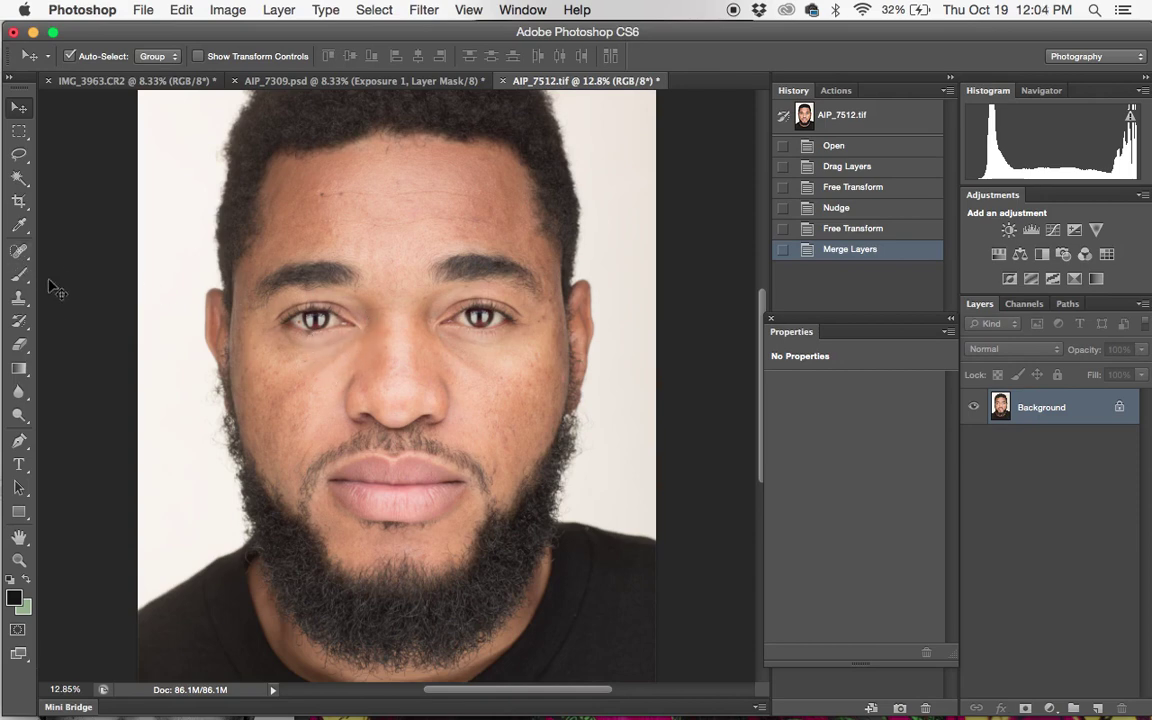
click(19, 252)
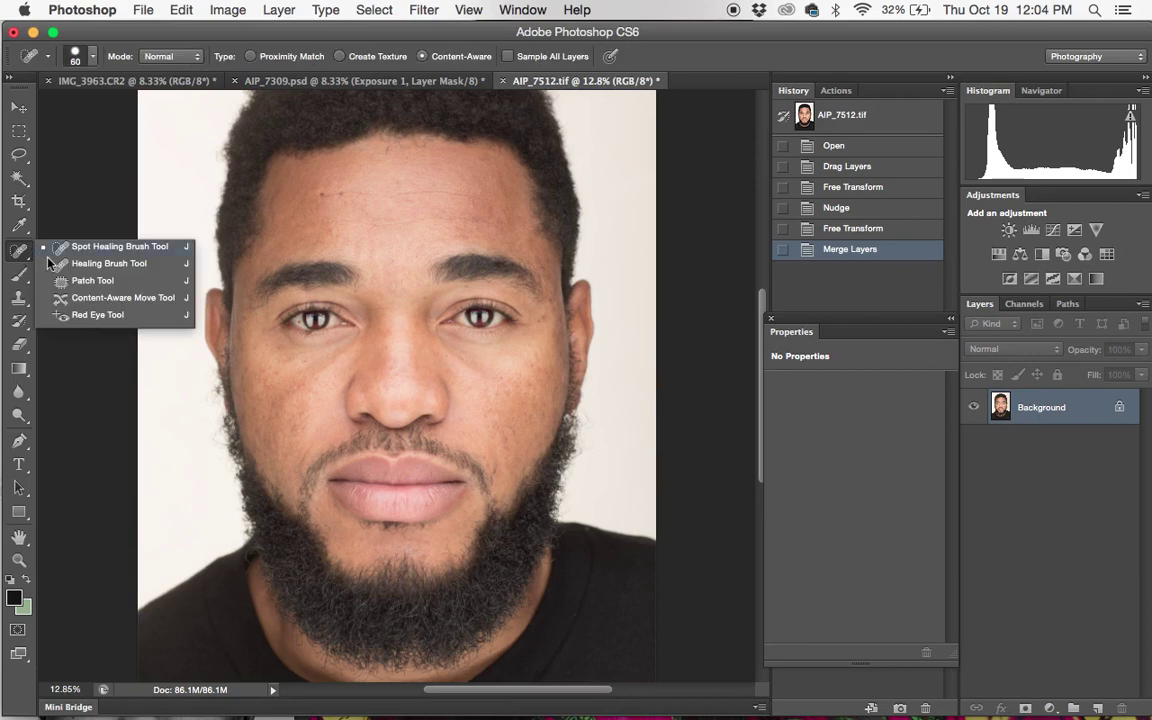
click(92, 280)
scroll(352, 364, up, 3)
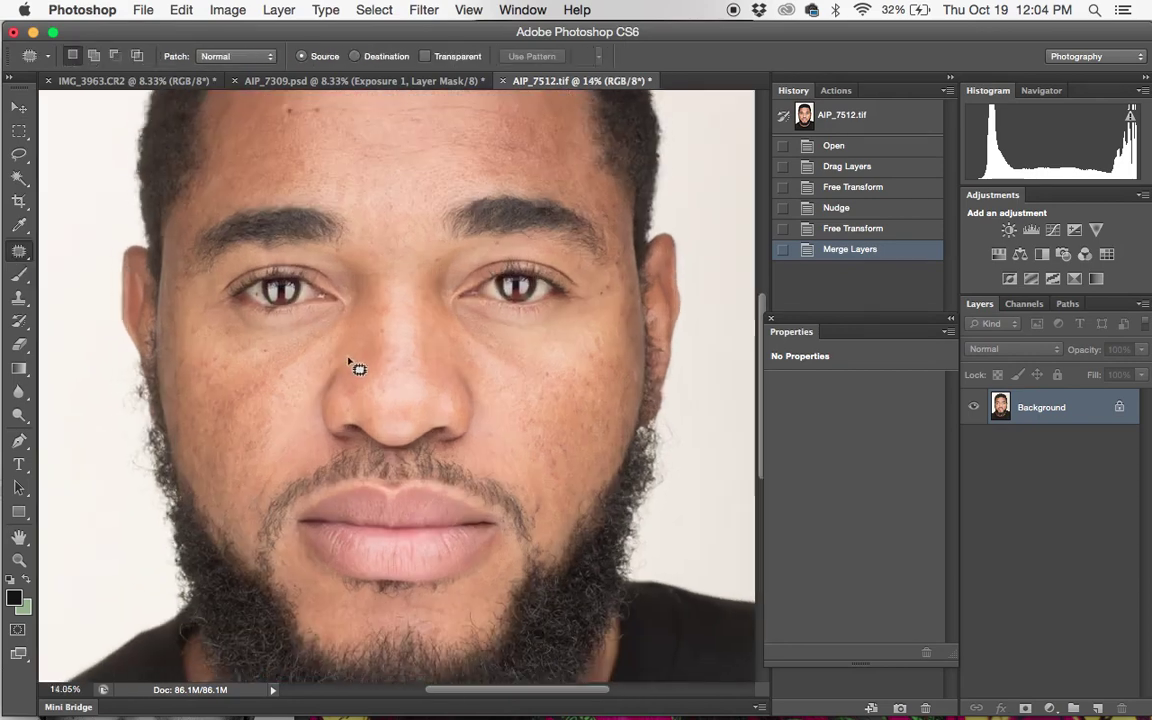
mouse_move(331, 343)
mouse_down()
mouse_move(353, 312)
mouse_move(278, 350)
mouse_move(280, 382)
mouse_move(321, 345)
mouse_move(315, 376)
mouse_move(298, 378)
mouse_move(283, 406)
mouse_move(311, 429)
mouse_up()
key(ctrl+d)
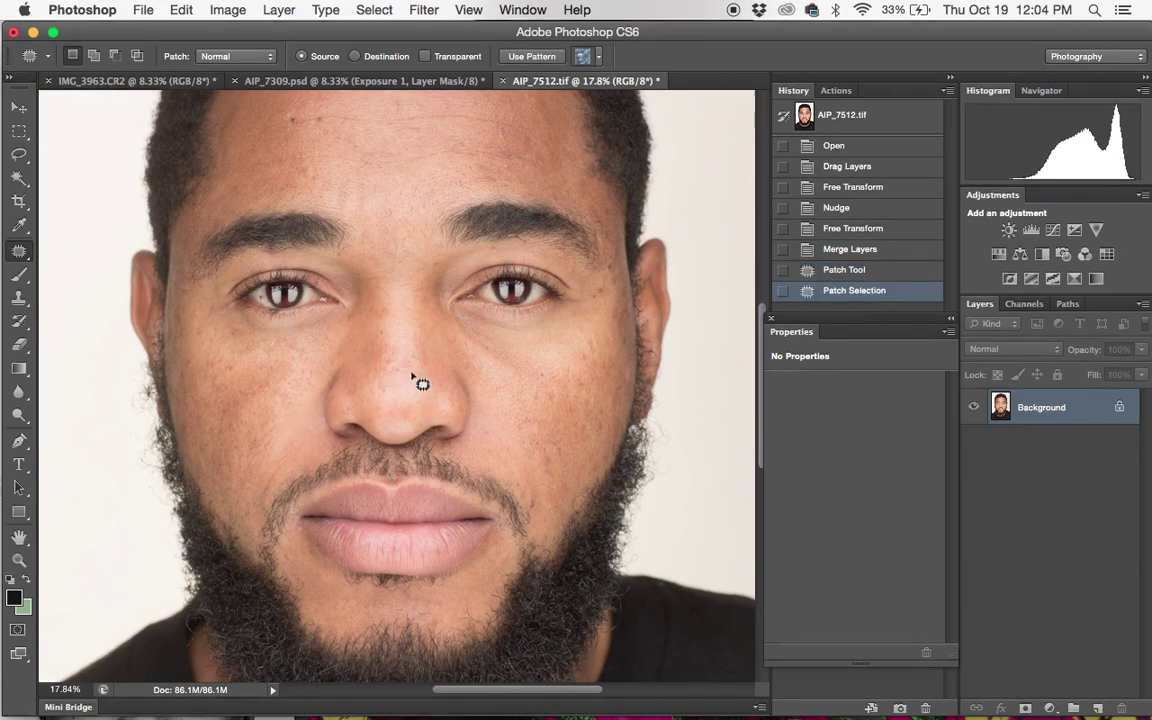
Step: Patch the area beneath the eye on the image's right and the creases on both sides of the nose, deselecting after each patch
mouse_move(447, 310)
mouse_down()
mouse_move(463, 348)
mouse_move(507, 381)
mouse_move(540, 352)
mouse_move(522, 373)
mouse_up()
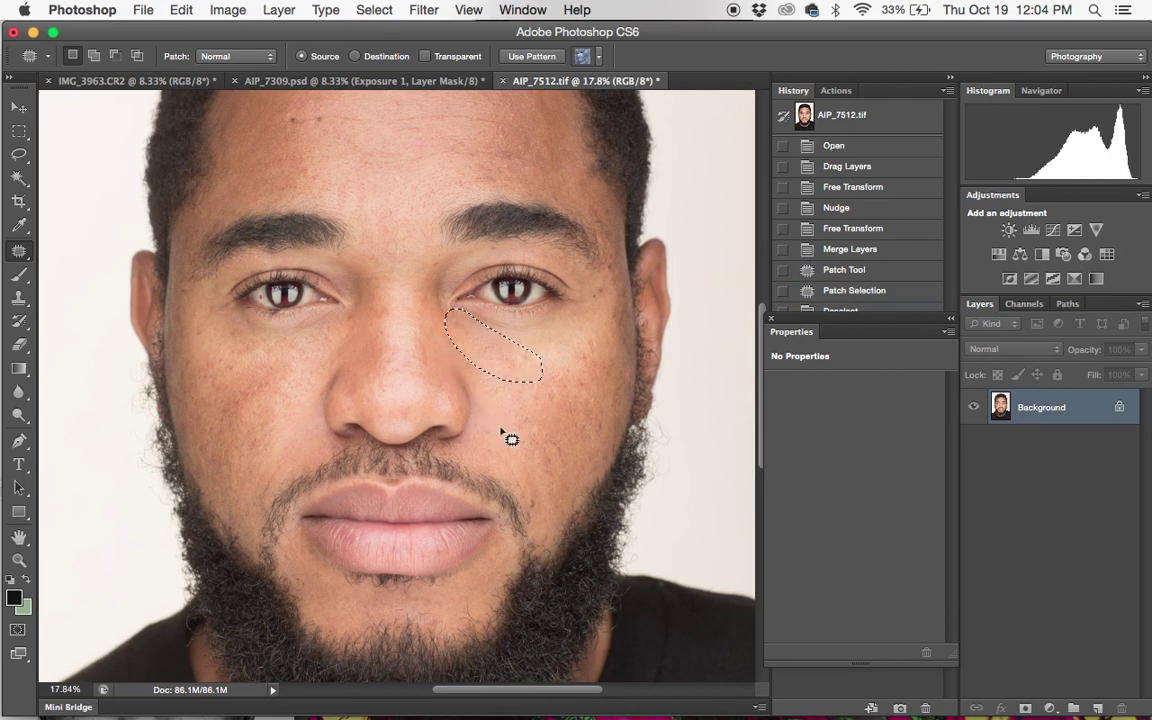
key(super+d)
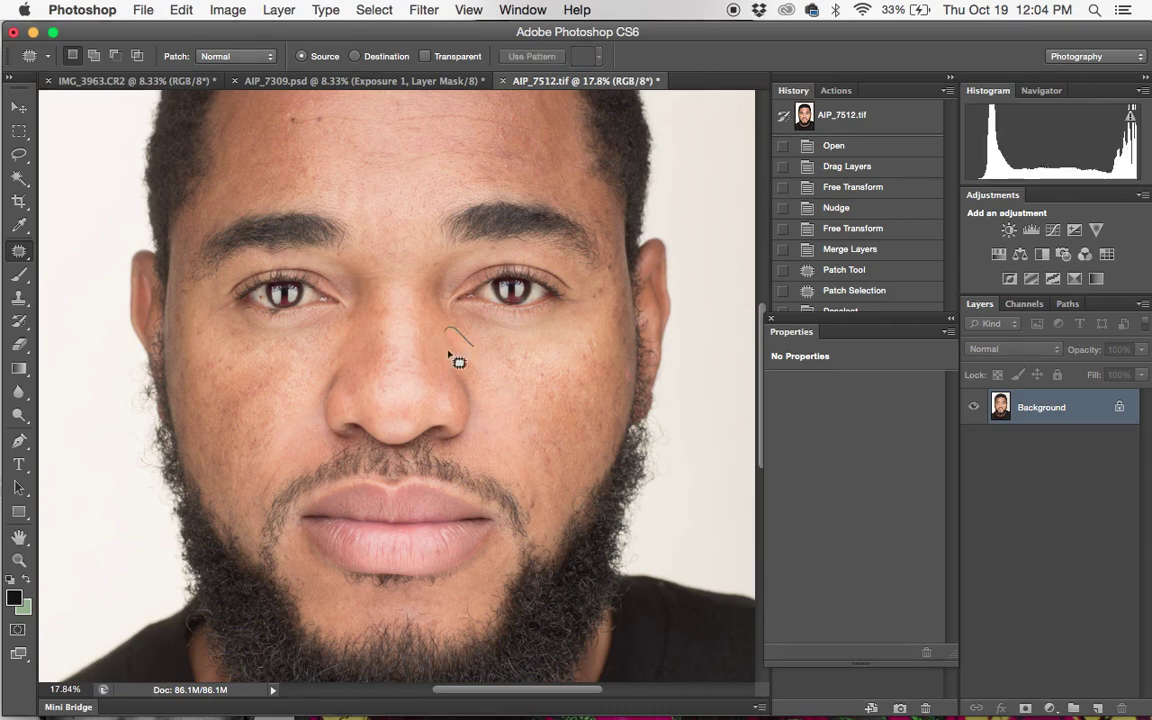
mouse_move(458, 357)
mouse_down()
mouse_move(483, 387)
mouse_move(480, 366)
mouse_move(501, 363)
mouse_move(515, 405)
mouse_up()
click(510, 415)
mouse_move(337, 337)
mouse_down()
mouse_move(341, 369)
mouse_move(303, 374)
mouse_move(309, 411)
mouse_up()
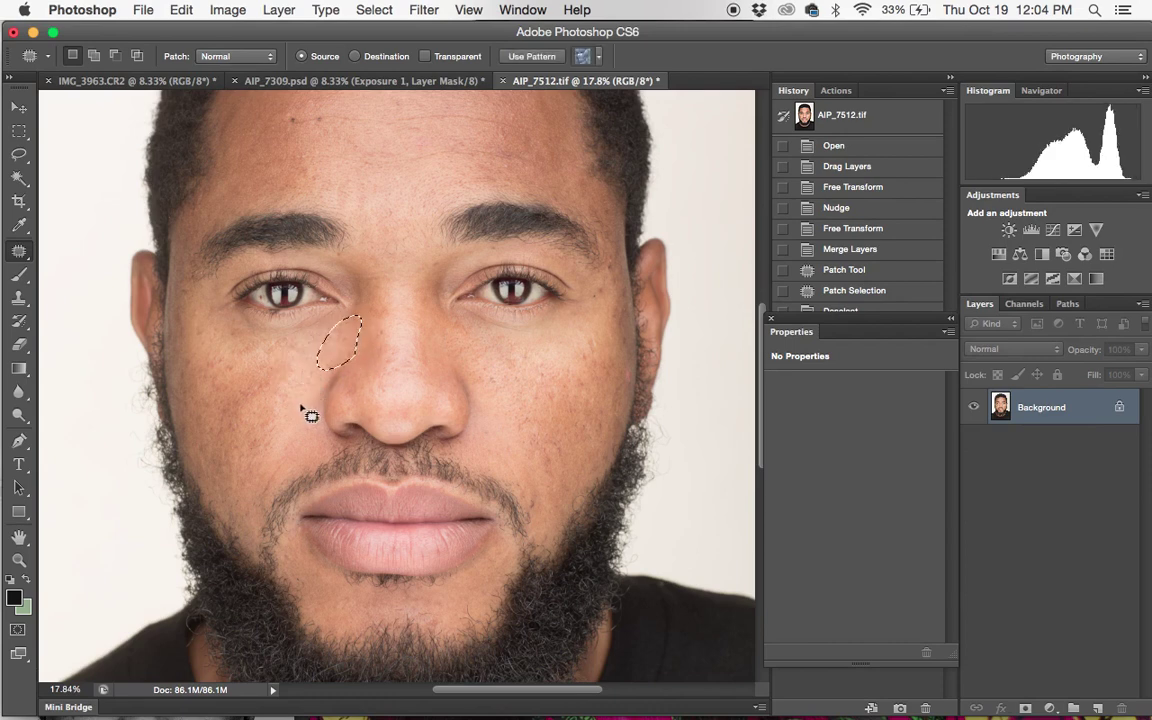
click(329, 455)
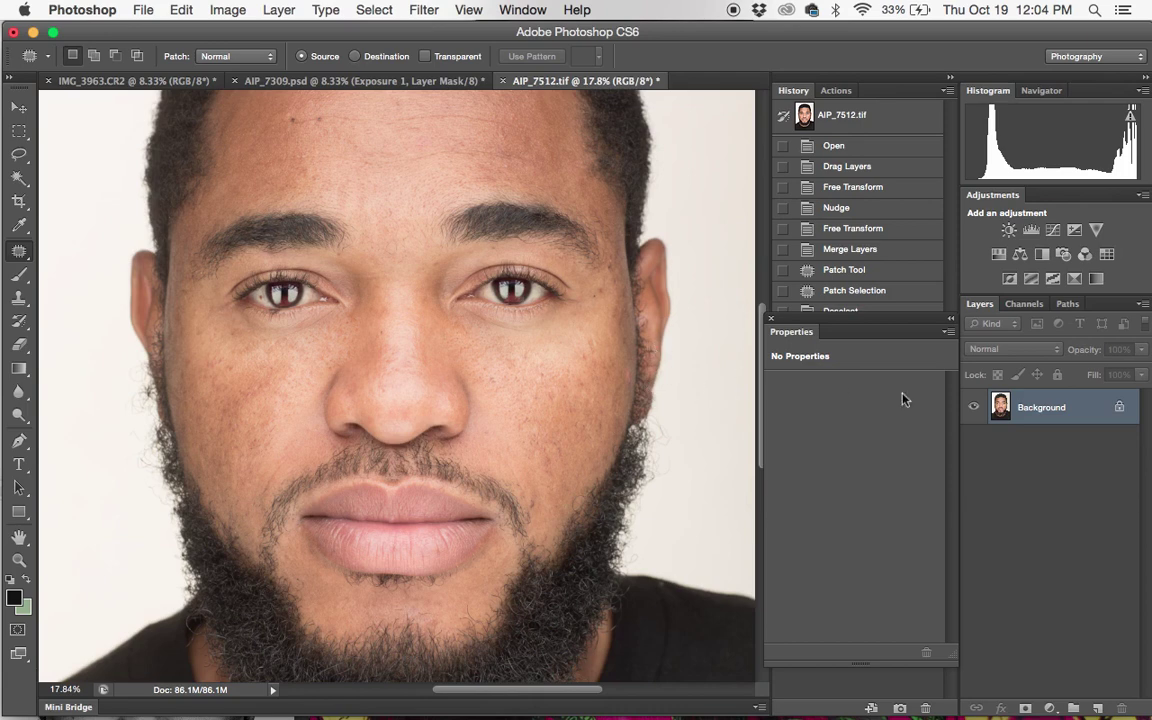
Step: Add a Black & White adjustment layer with the Default preset above the Background layer
click(1049, 708)
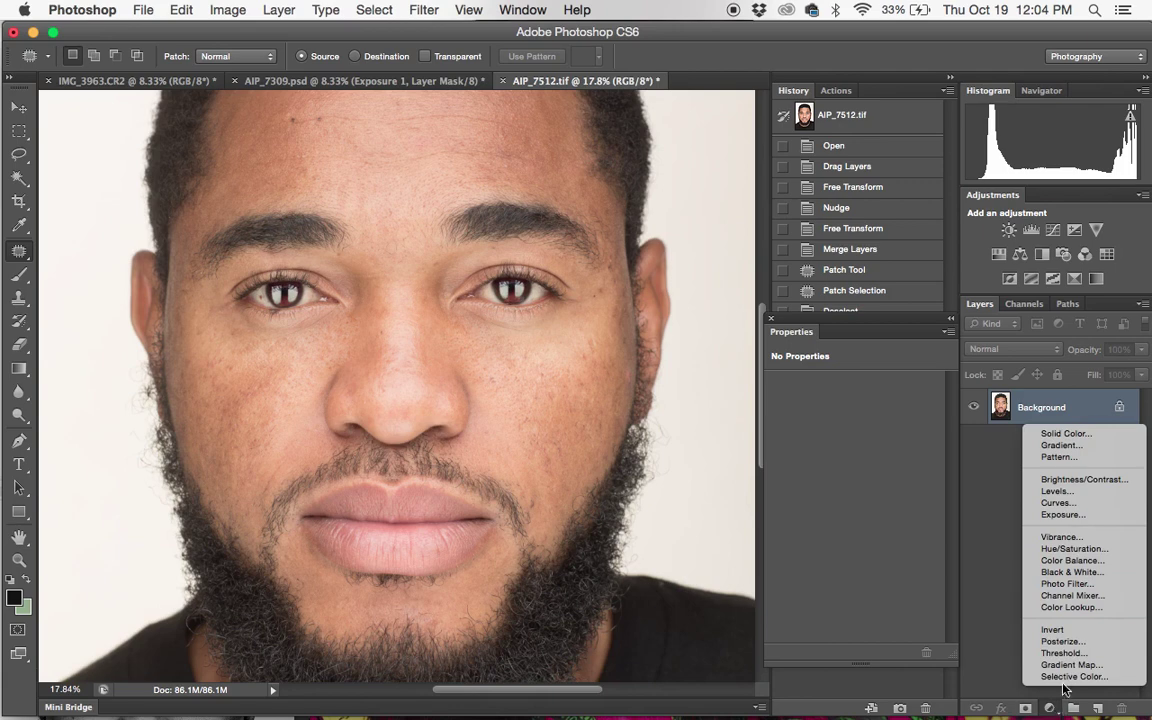
click(1006, 655)
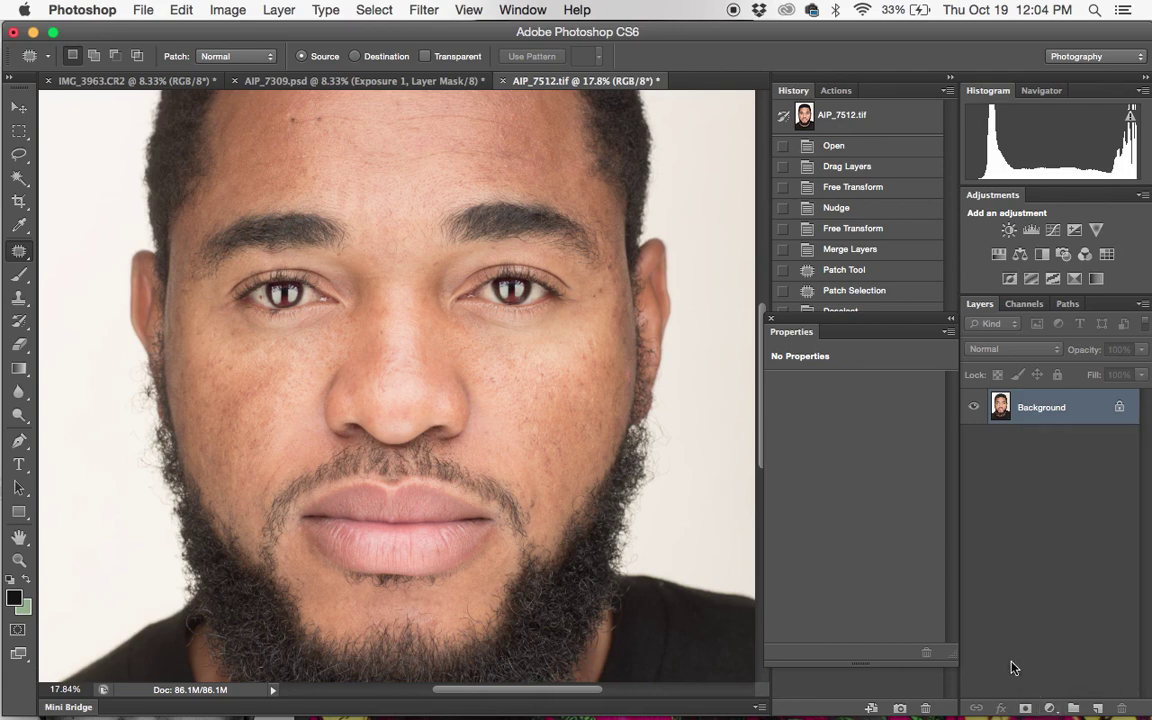
click(1050, 708)
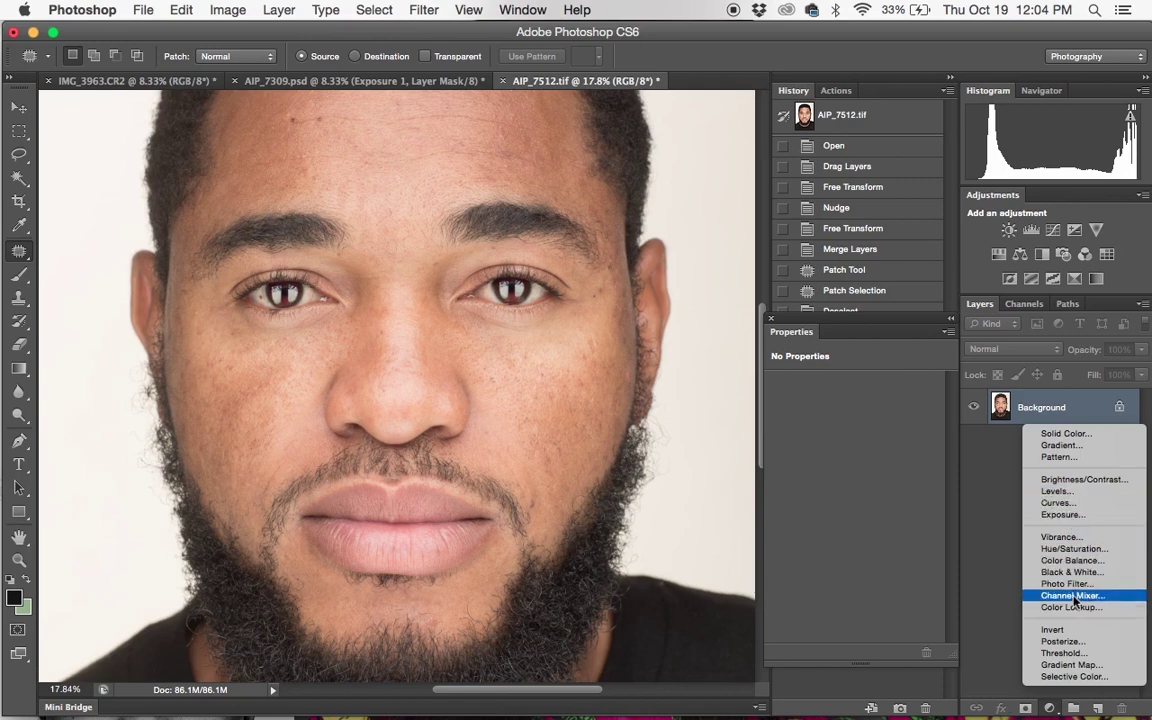
key(Escape)
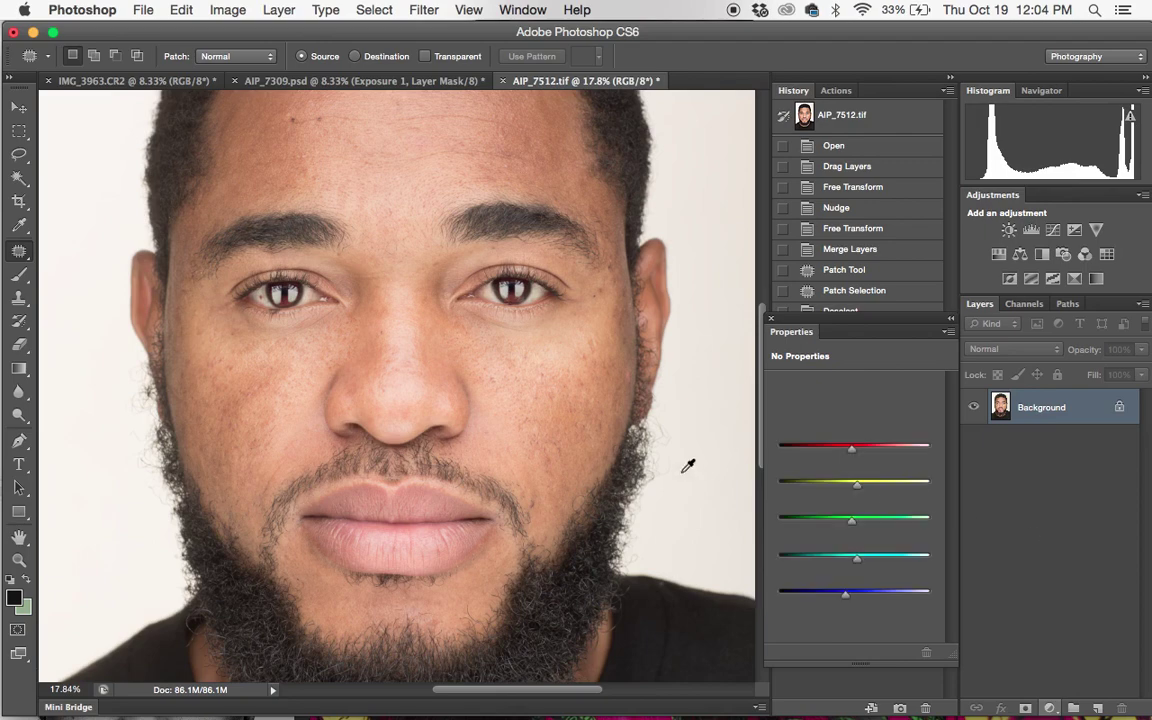
scroll(583, 489, down, 10)
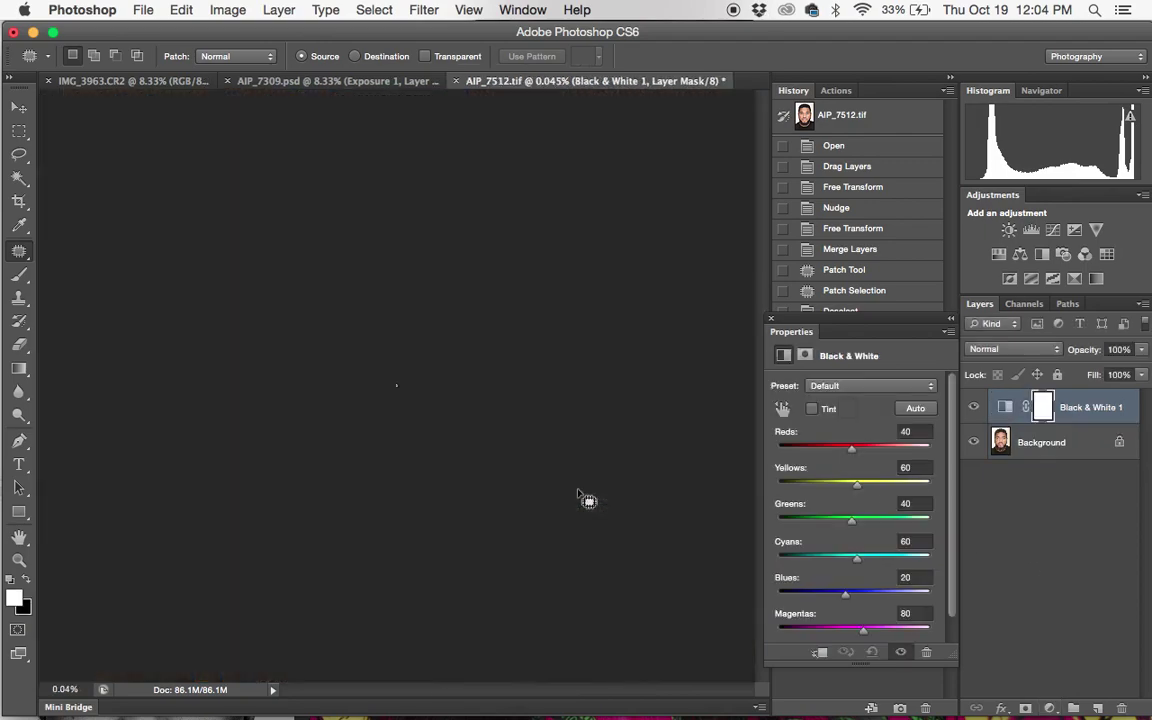
scroll(582, 488, up, 10)
scroll(582, 485, down, 2)
scroll(586, 493, down, 2)
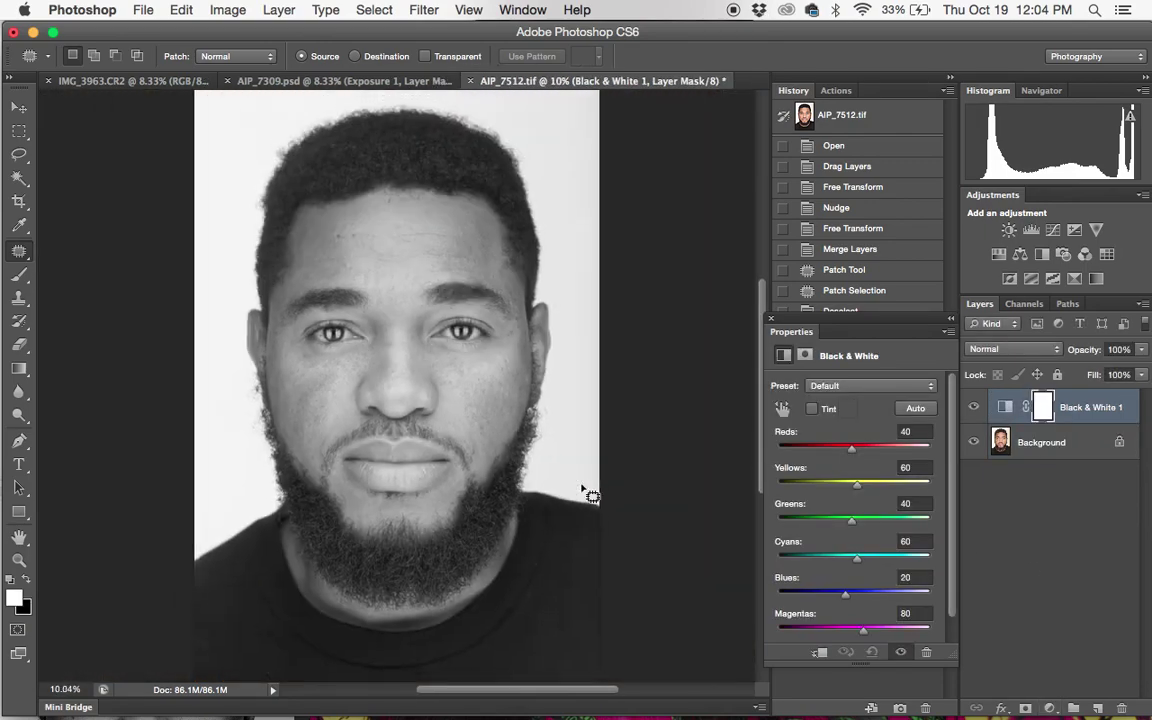
Step: Duplicate the Black & White 1 layer and set the lower, original adjustment layer's blend mode to Overlay
drag(1091, 414, 1098, 708)
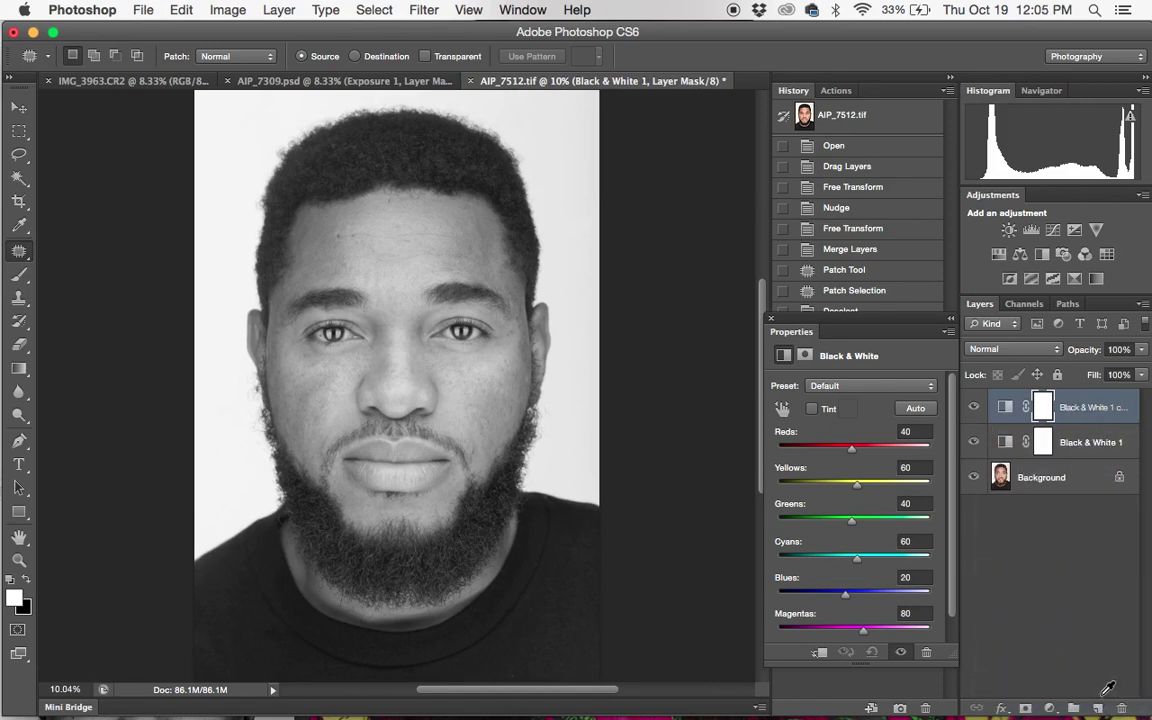
click(1080, 444)
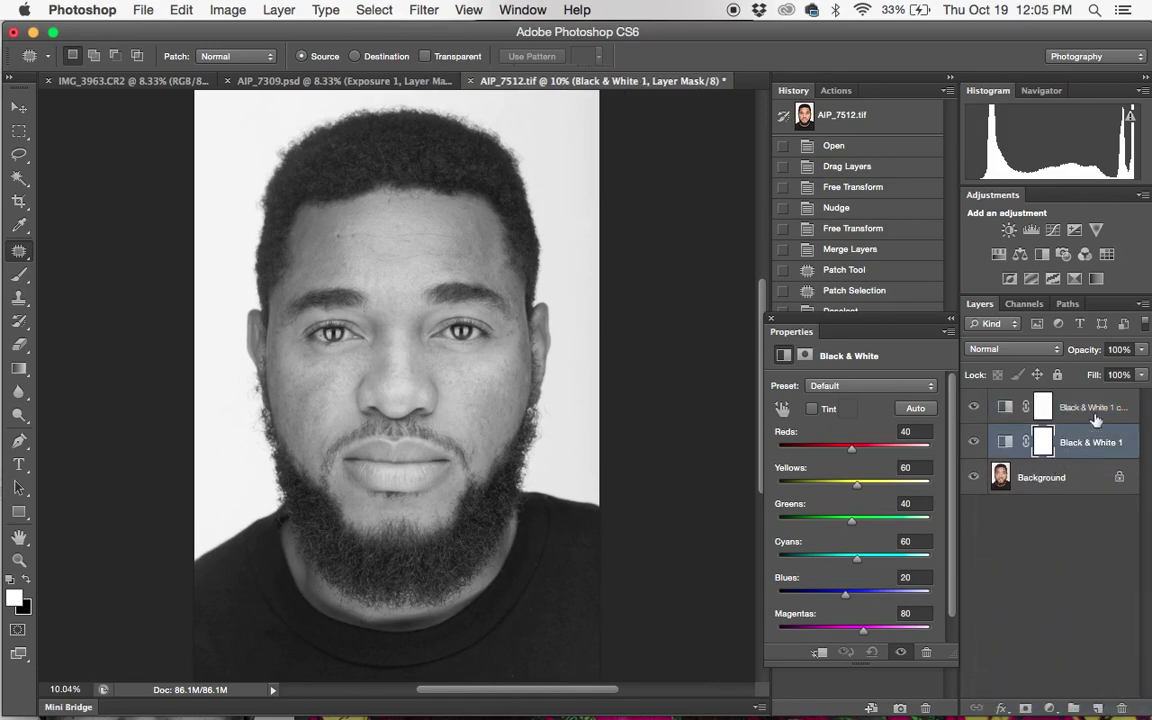
click(1022, 348)
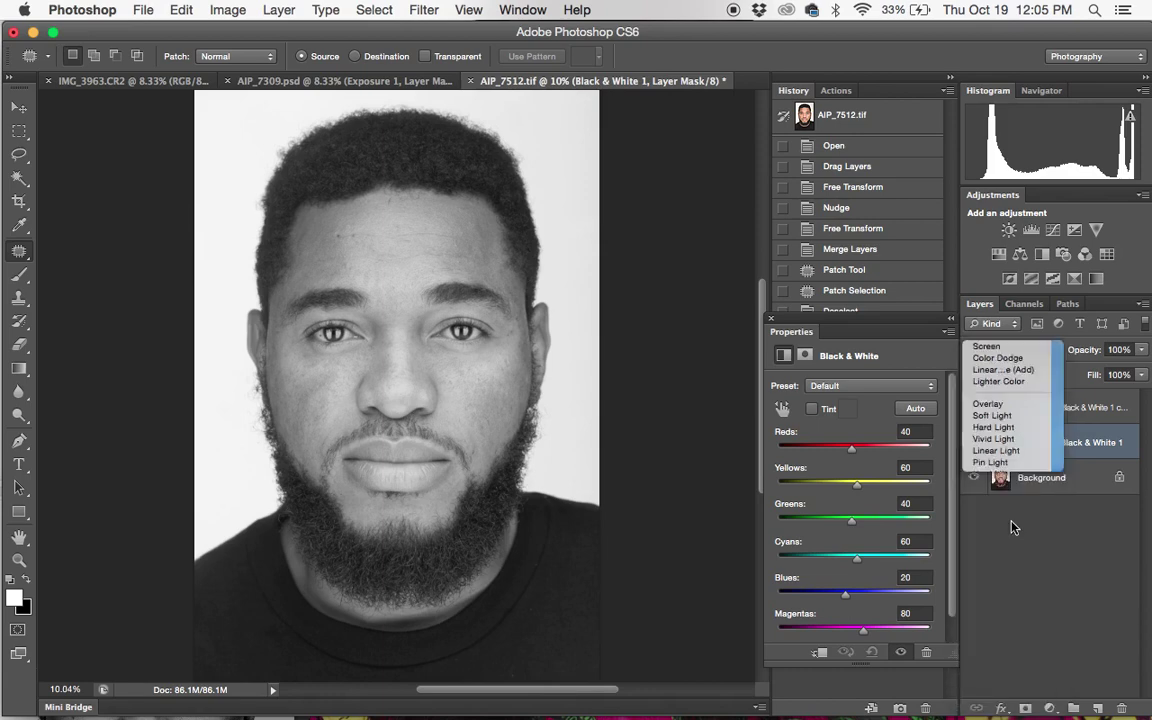
click(1011, 527)
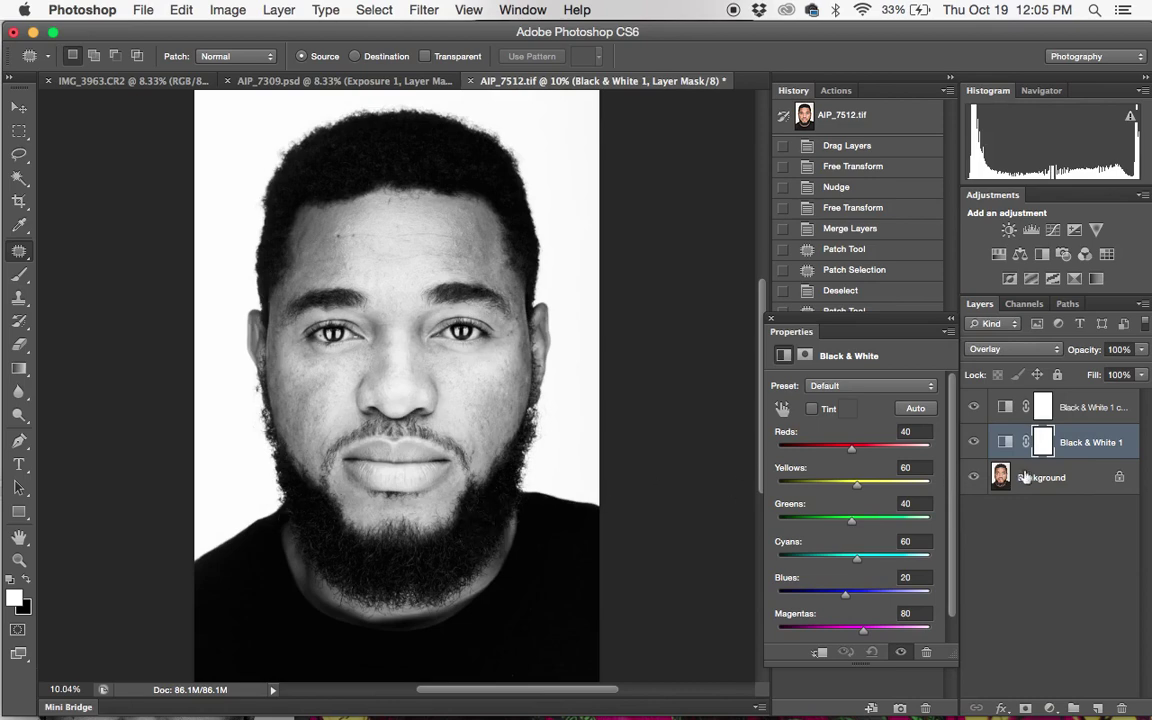
Step: Darken both forehead sides and both cheeks on the Background layer, using the Dodge tool inverted to burn at size 700, Midtones range and 100% exposure
click(1058, 479)
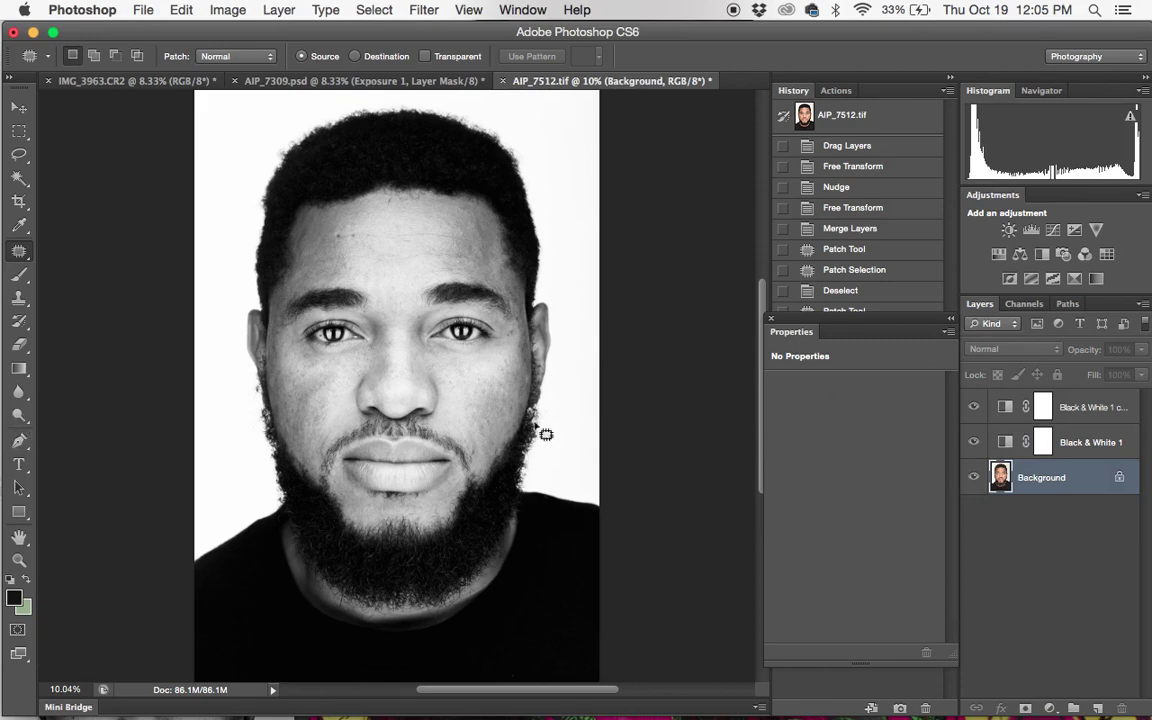
click(22, 416)
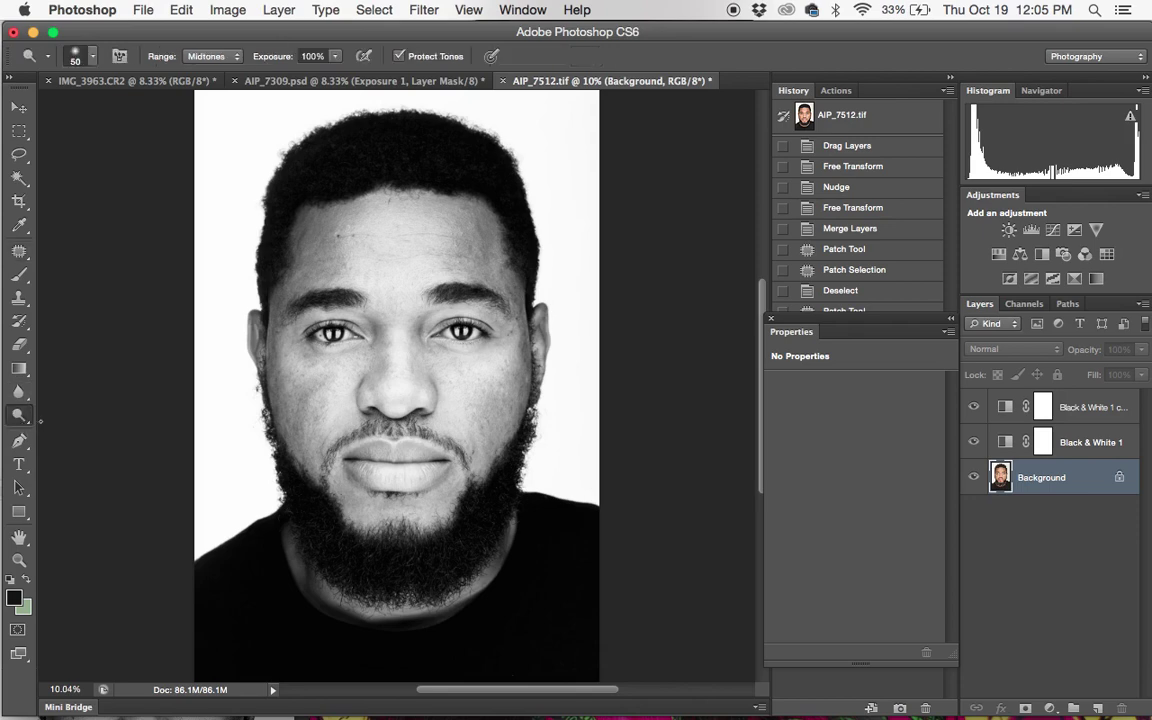
click(22, 414)
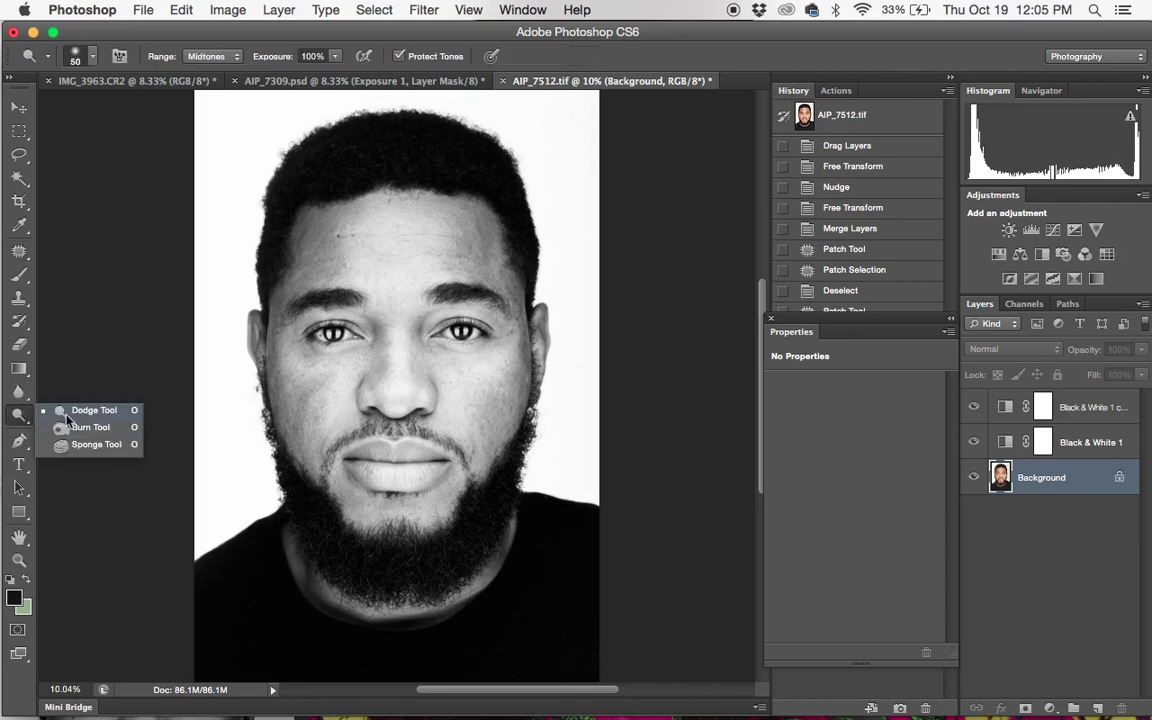
click(68, 414)
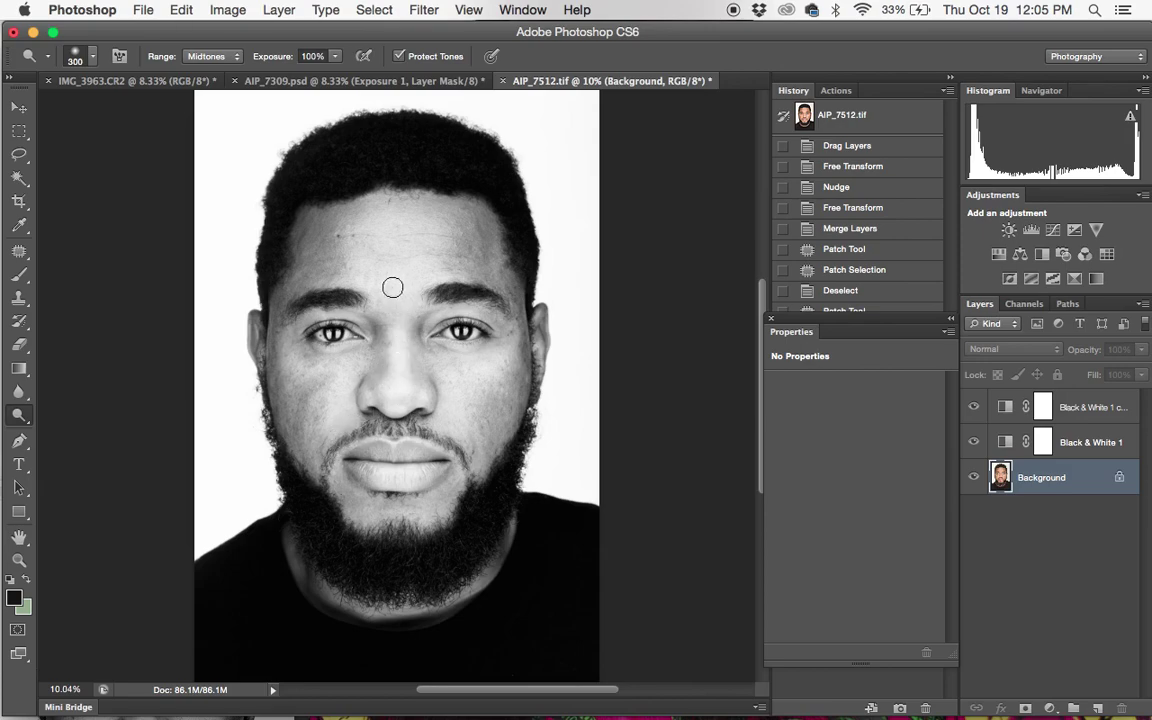
scroll(376, 307, up, 5)
scroll(383, 306, down, 10)
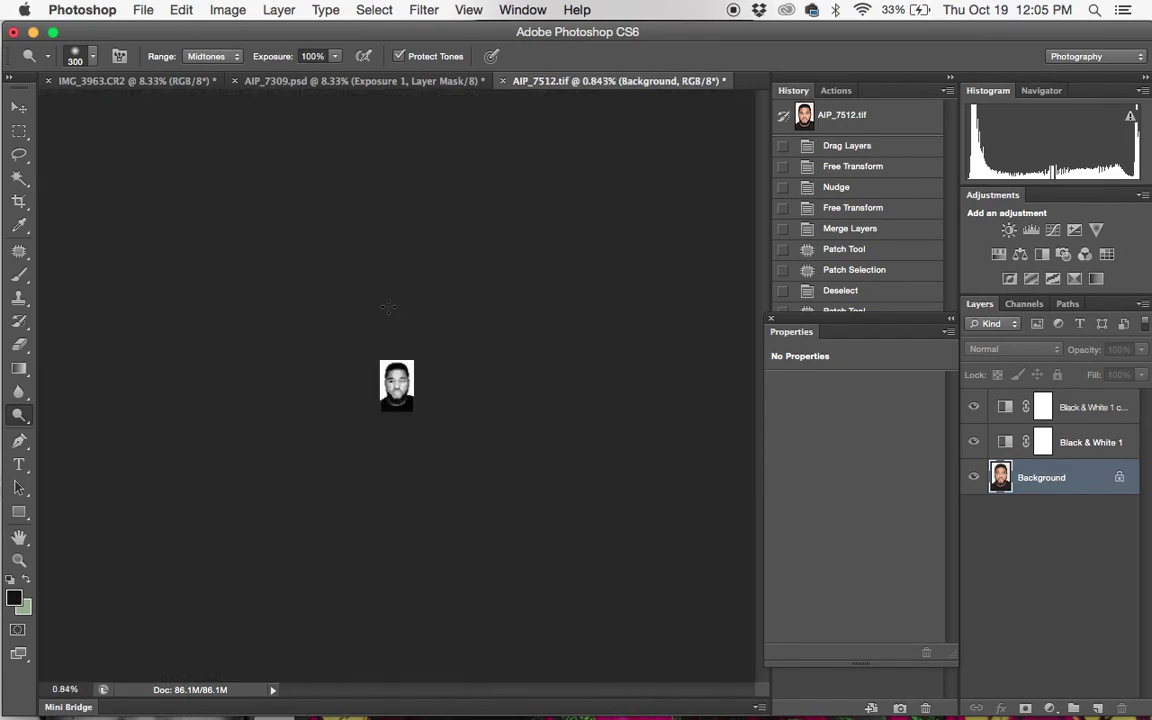
scroll(390, 308, up, 4)
scroll(391, 309, up, 2)
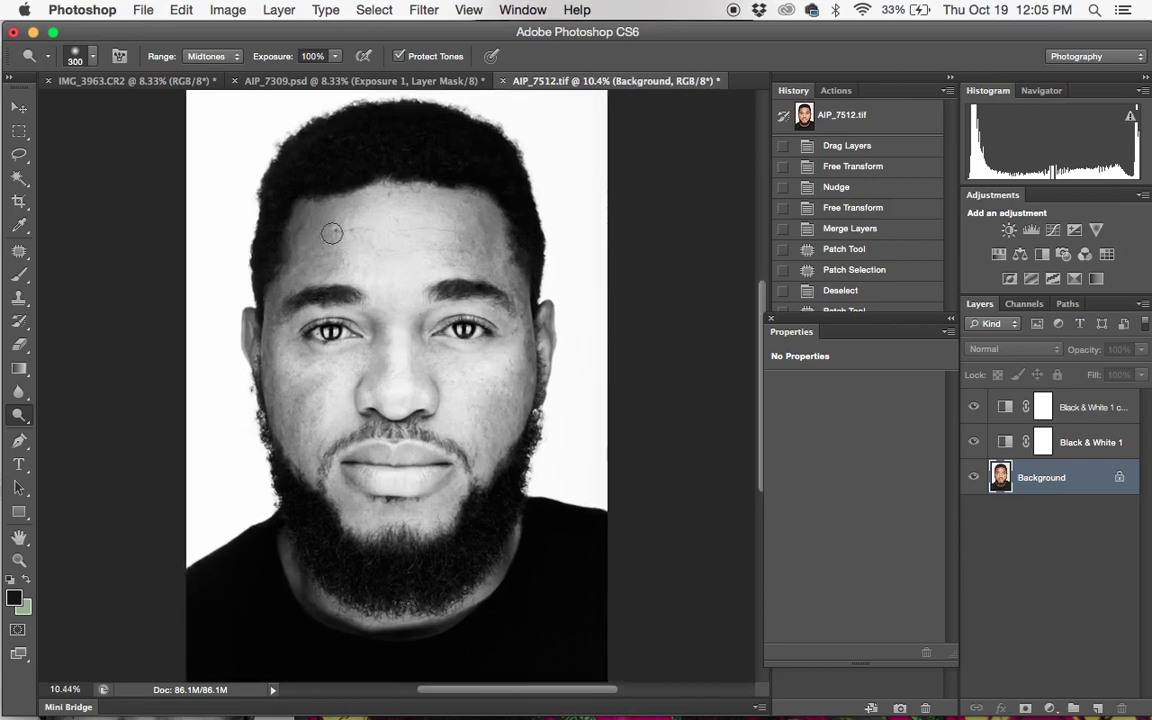
key(bracketright)
key(bracketright)
key(bracketright)
key(bracketright)
mouse_move(342, 238)
mouse_down()
mouse_move(355, 242)
mouse_move(329, 257)
mouse_move(295, 240)
mouse_up()
mouse_move(459, 232)
mouse_down()
mouse_move(395, 228)
mouse_move(480, 236)
mouse_up()
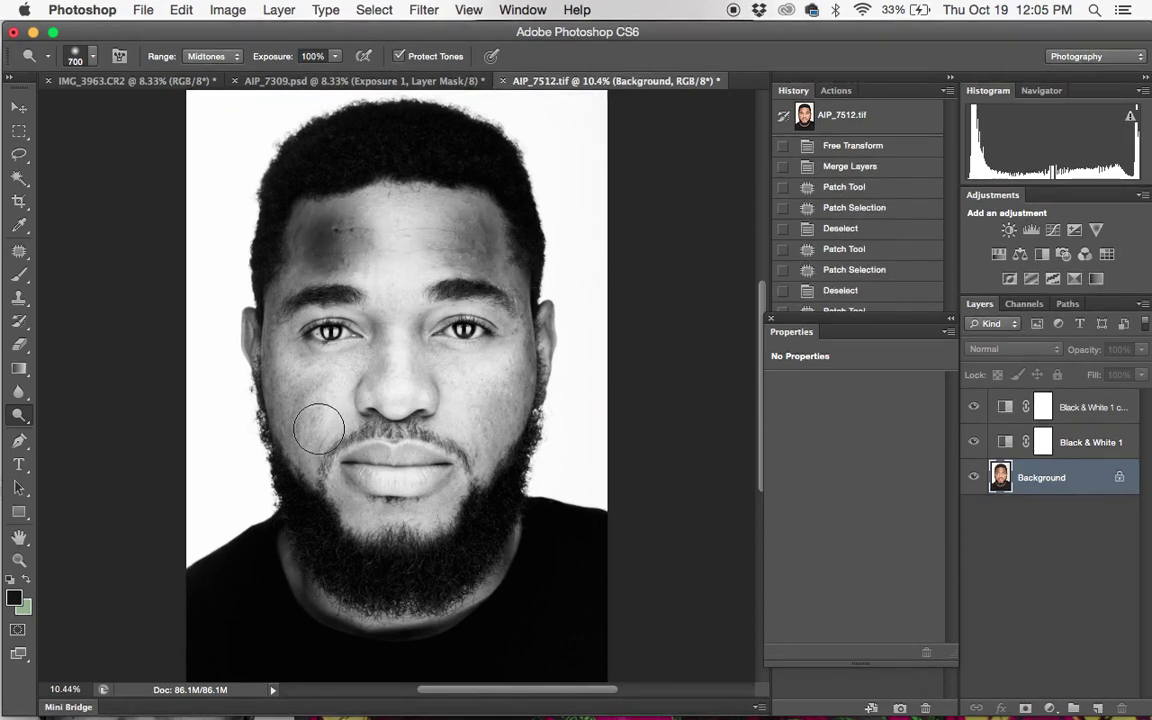
drag(309, 432, 282, 388)
mouse_move(507, 422)
mouse_down()
mouse_move(505, 396)
mouse_move(476, 445)
mouse_move(488, 457)
mouse_up()
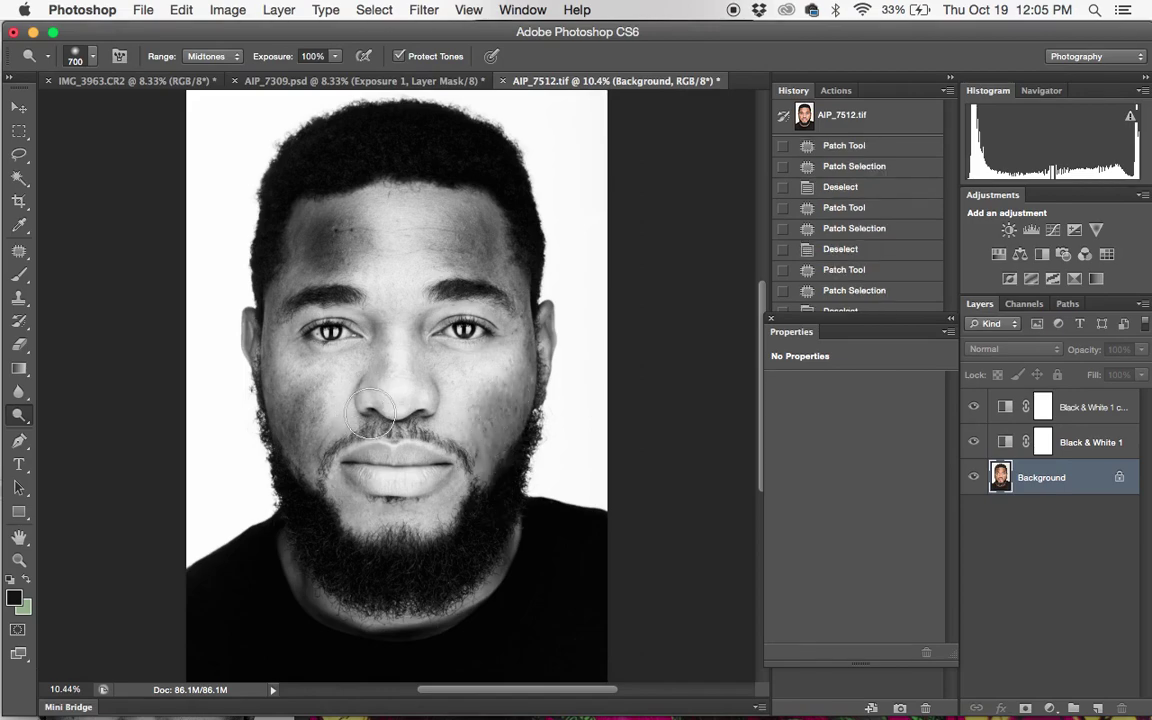
Step: Try to darken the side of the nose bridge on the image's left with a size 90 brush, and undo the stroke
scroll(365, 379, up, 5)
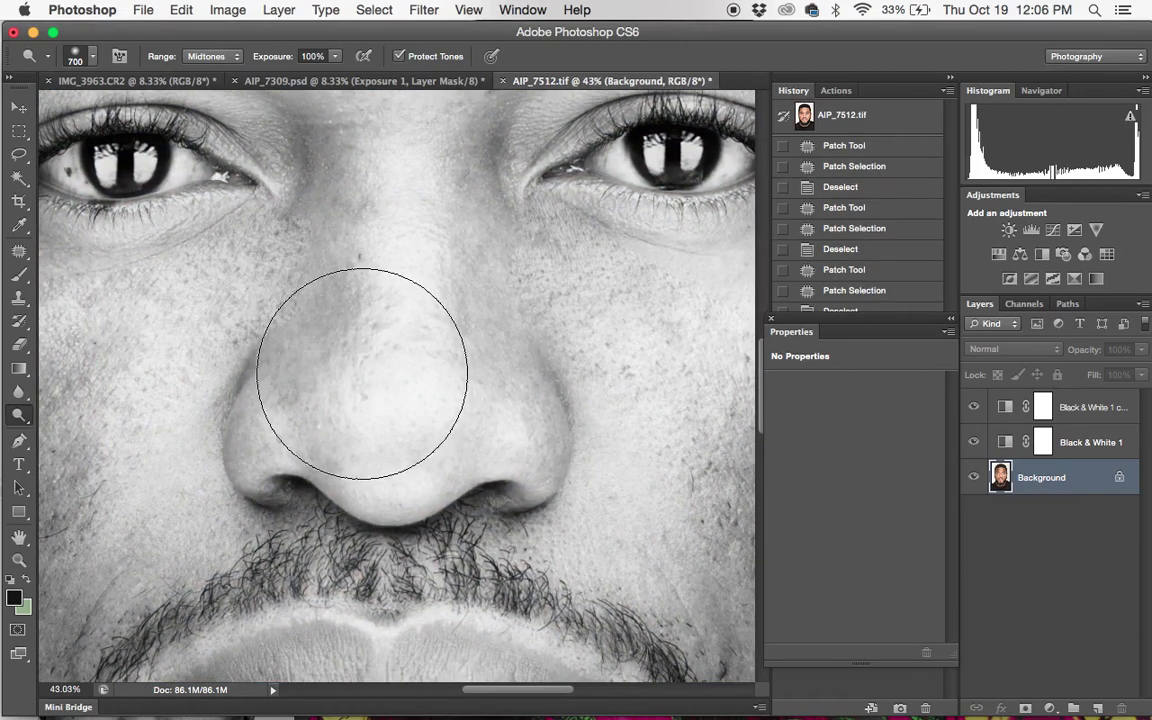
scroll(365, 374, down, 2)
scroll(366, 373, down, 1)
key(bracketleft)
key(bracketleft)
key(bracketleft)
key(bracketleft)
key(bracketleft)
key(bracketleft)
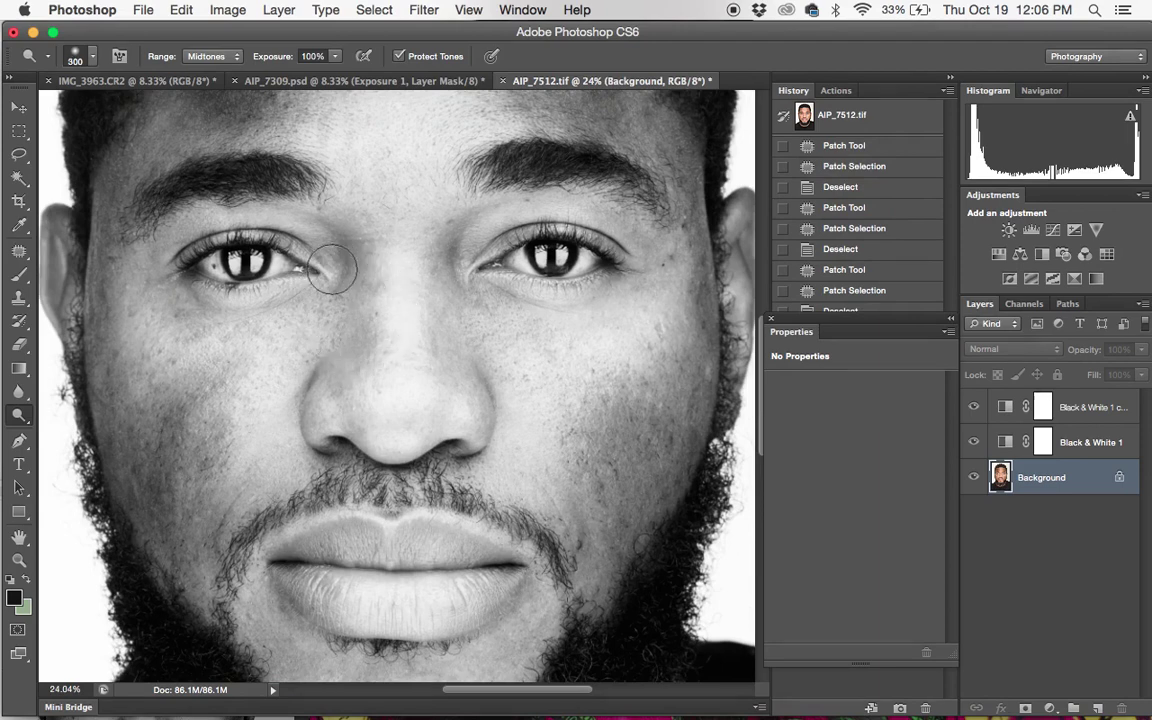
key(bracketleft)
key(bracketleft)
key(bracketleft)
mouse_move(346, 256)
mouse_down()
mouse_move(347, 337)
mouse_move(363, 363)
mouse_up()
scroll(424, 329, down, 15)
scroll(424, 329, up, 10)
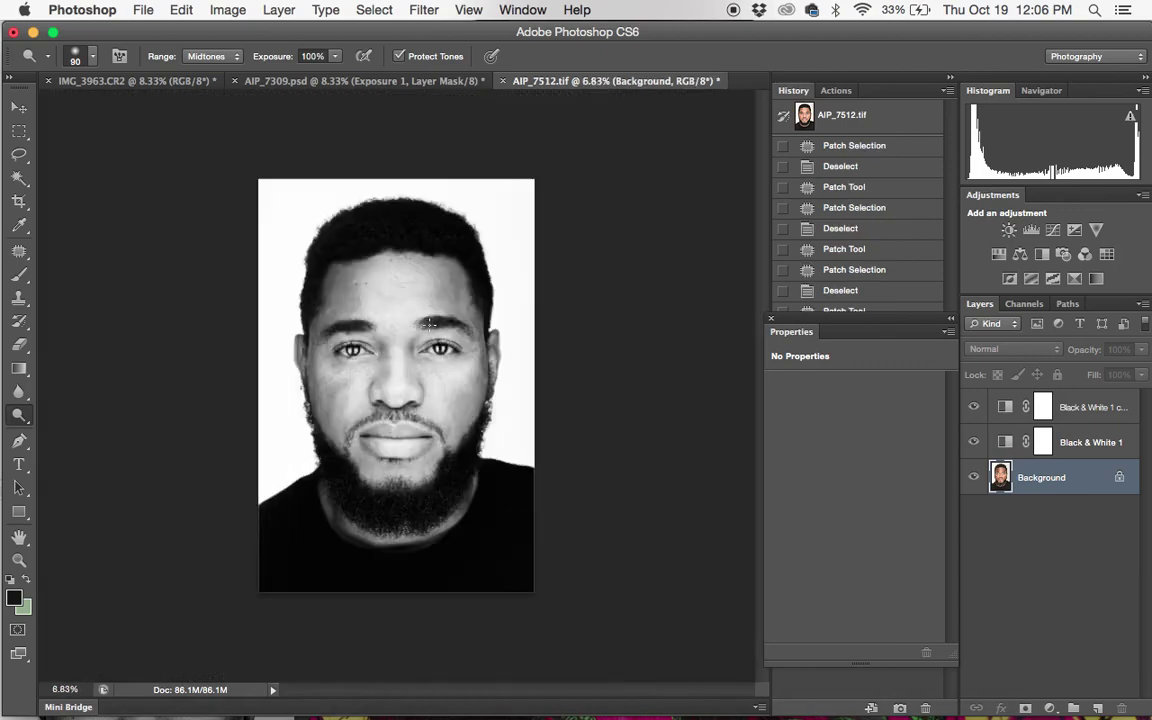
key(super+alt+z)
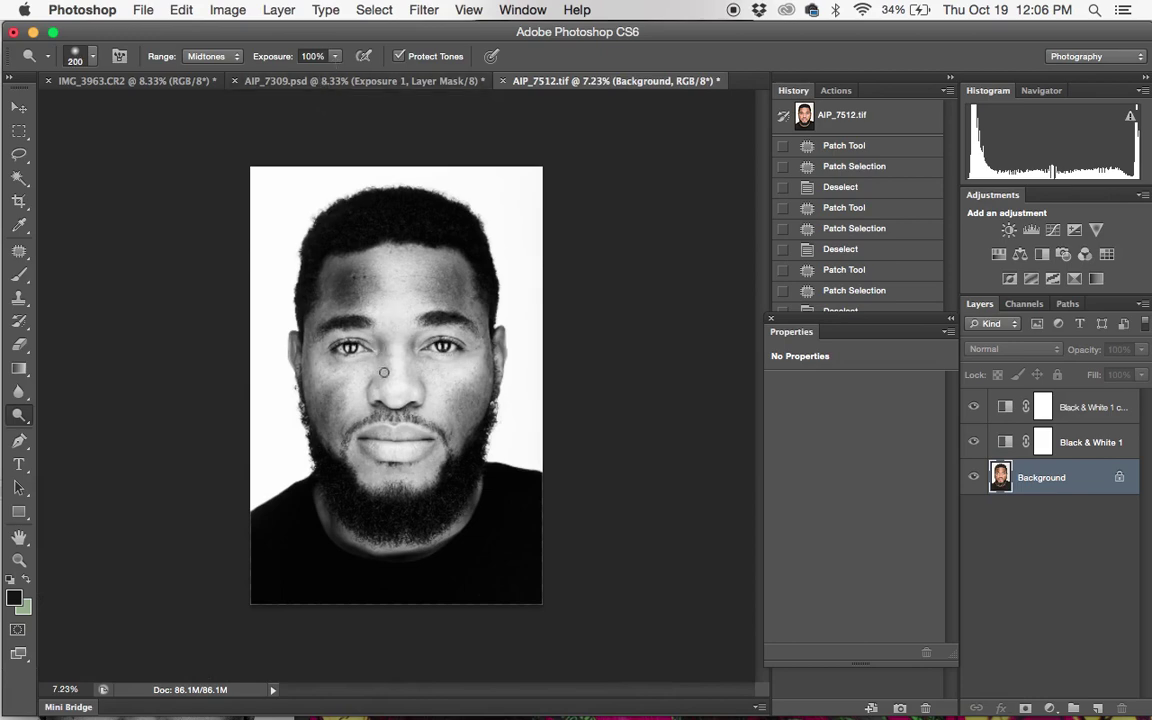
Step: Darken both sides of the nose bridge from the inner eye corners downward with a size 200 brush, Midtones range and 100% exposure
scroll(383, 372, up, 5)
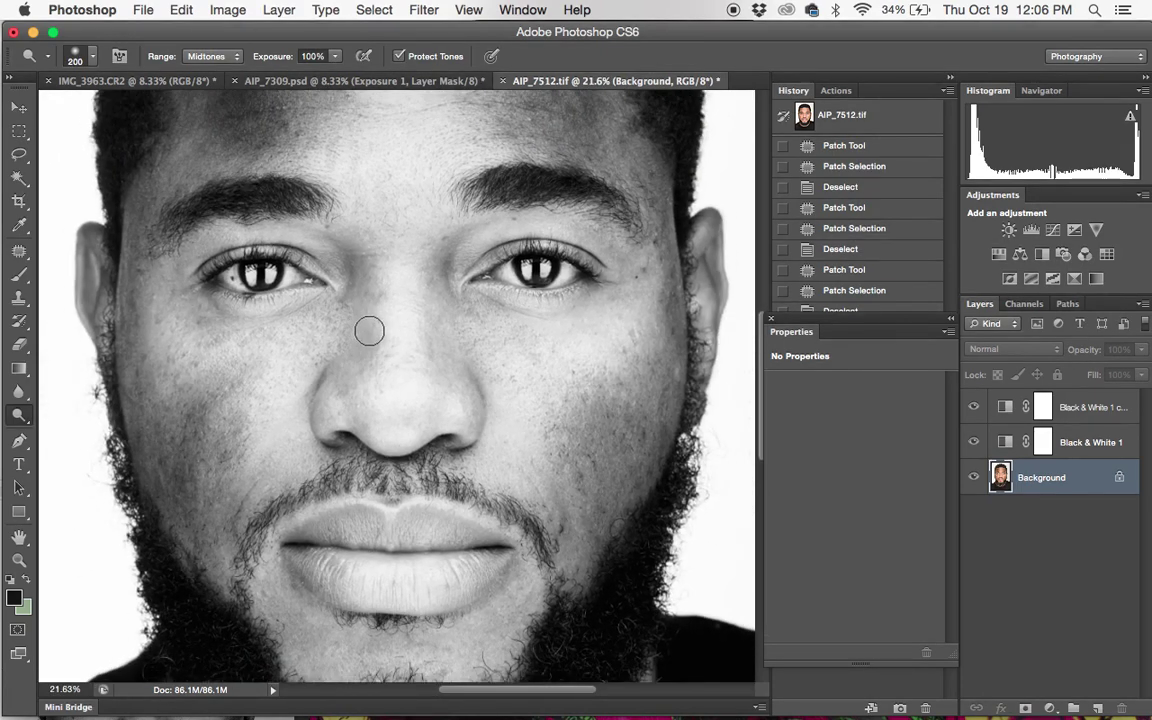
drag(364, 302, 361, 382)
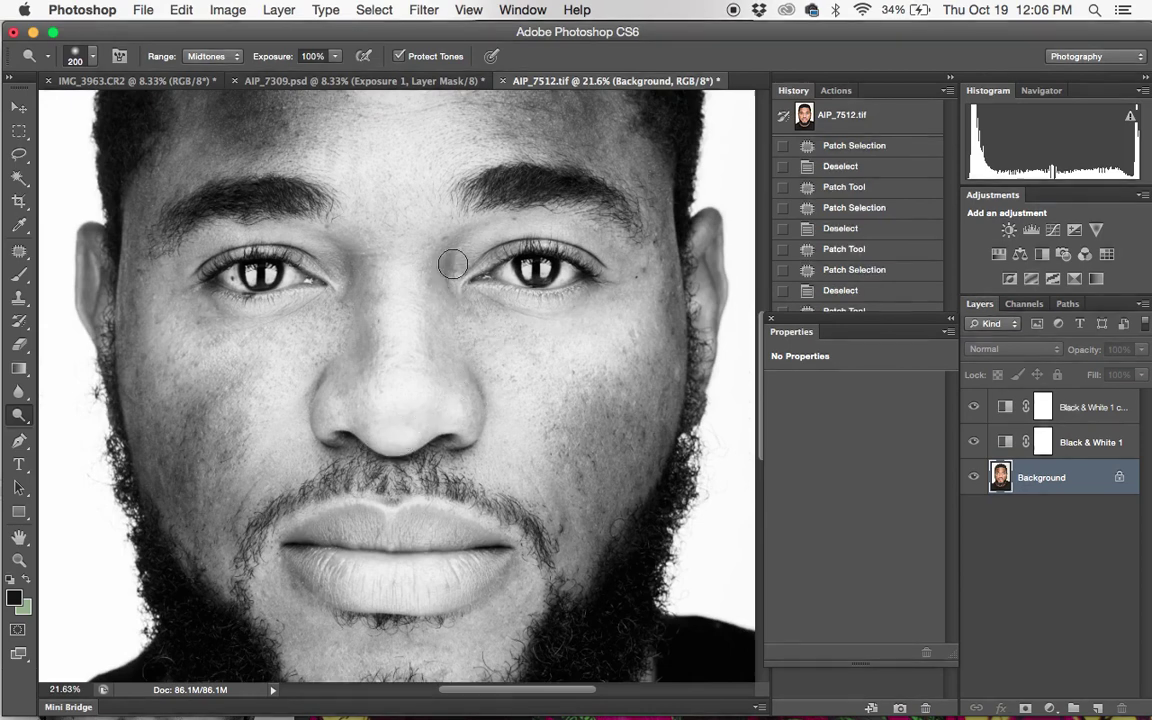
drag(472, 242, 488, 378)
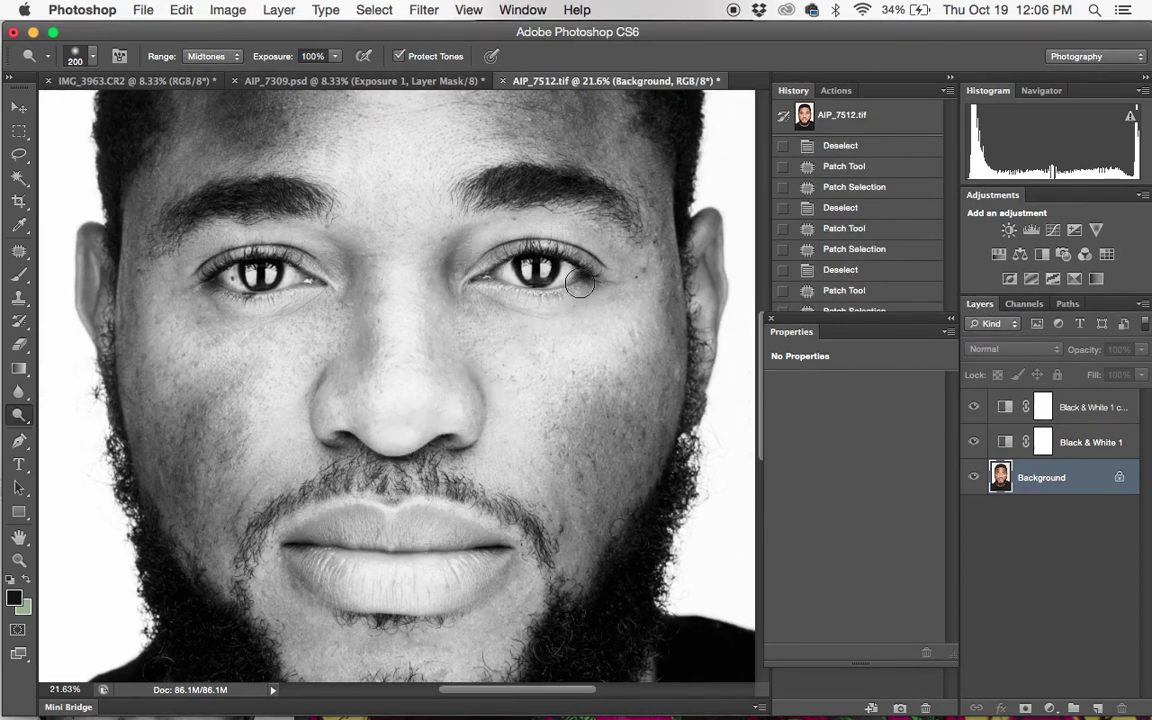
Step: Darken the inner corner and outer upper lid of the eye on the image's right with a size 90 brush, Midtones range and 100% exposure
key(bracketright)
key(bracketright)
key(bracketleft)
key(bracketleft)
key(bracketleft)
key(bracketleft)
key(bracketleft)
key(bracketleft)
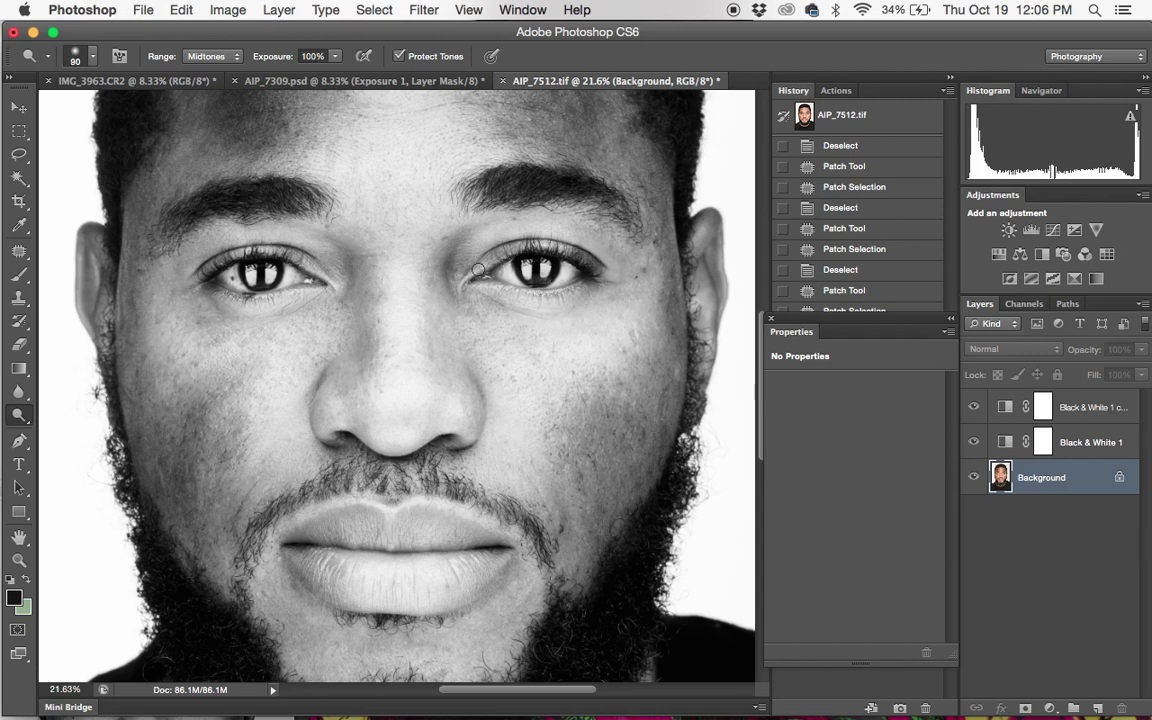
mouse_move(478, 270)
mouse_down()
mouse_move(511, 254)
mouse_move(425, 268)
mouse_move(440, 262)
mouse_up()
drag(550, 252, 601, 245)
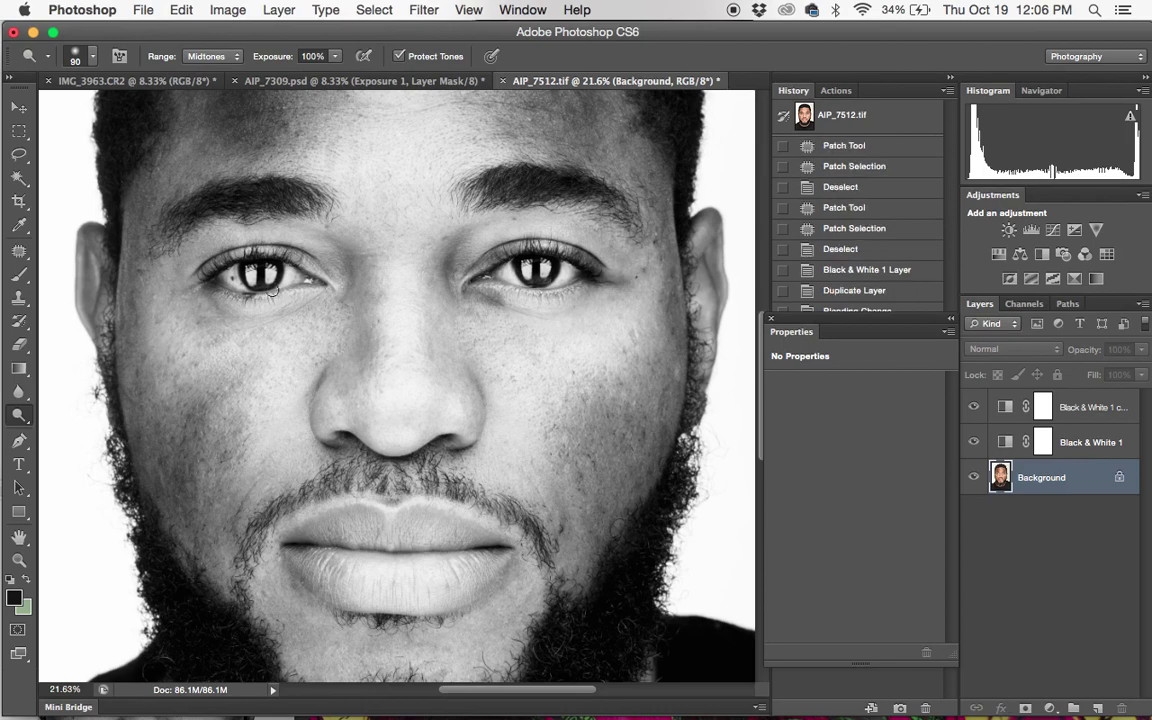
Step: Darken the skin around the eye on the image's left, covering the outer lid, inner corner and area below the eye
drag(225, 257, 195, 240)
drag(338, 276, 333, 258)
drag(203, 297, 306, 314)
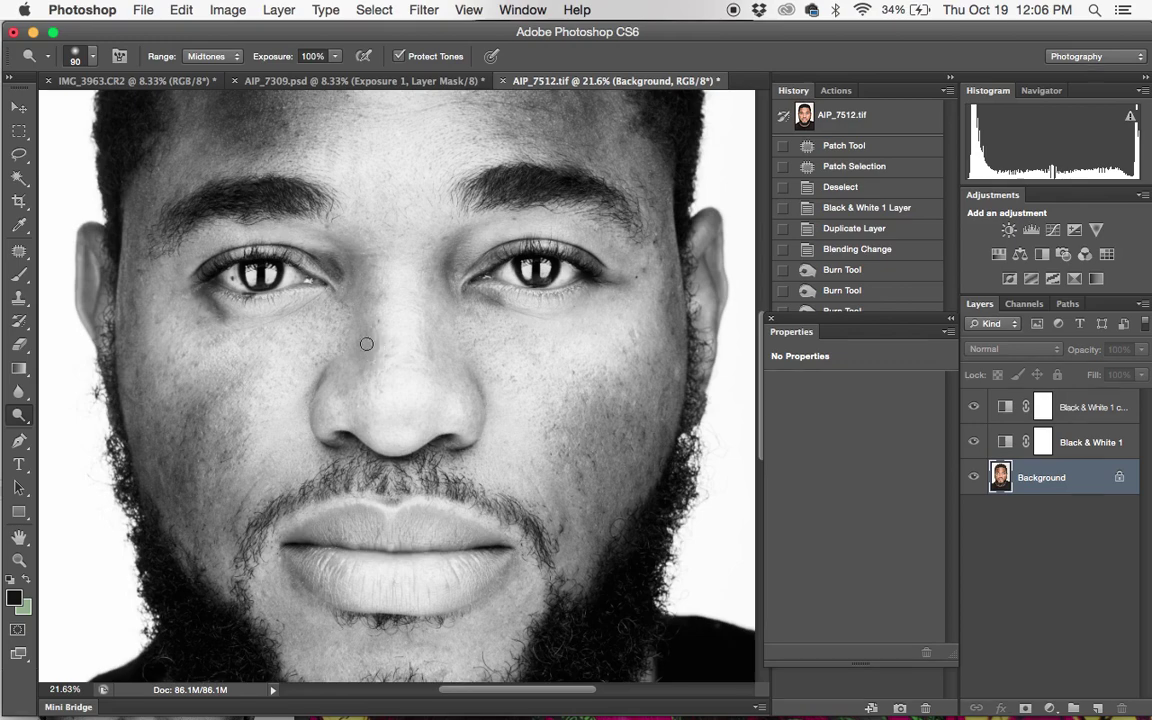
click(307, 287)
click(340, 315)
Step: Close the floating adjustment properties and step back in the history to remove the last dodge stroke and the burn stroke before it
scroll(373, 345, down, 5)
scroll(373, 345, up, 4)
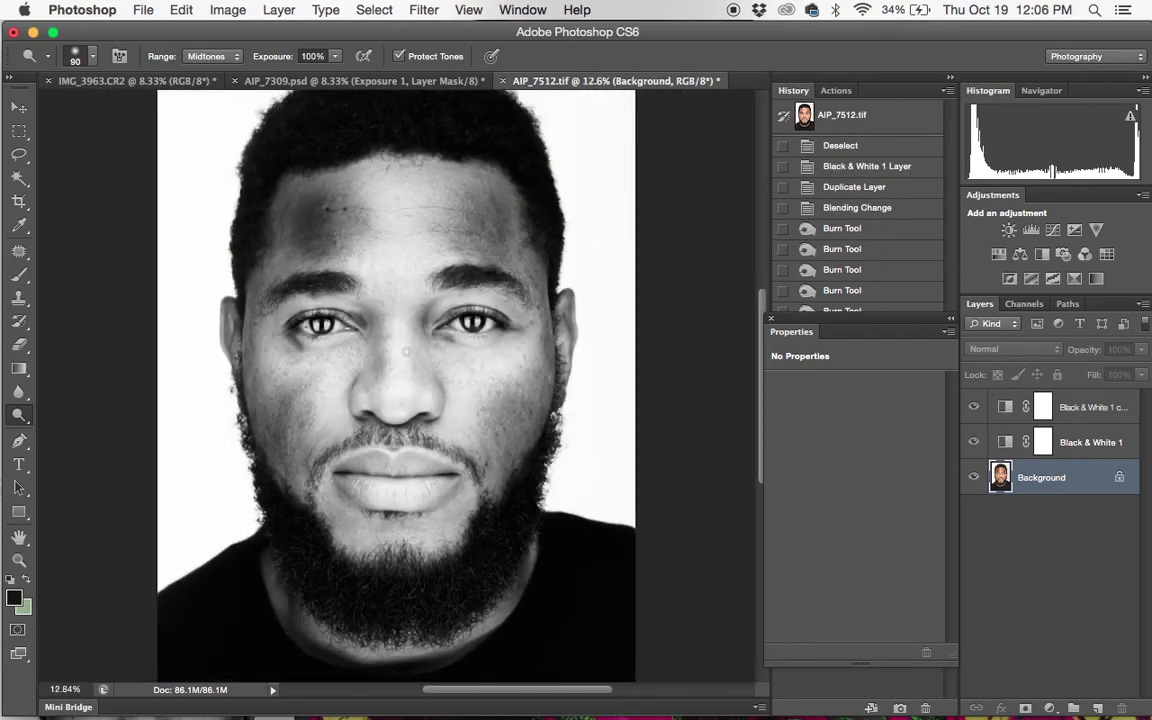
scroll(407, 351, down, 1)
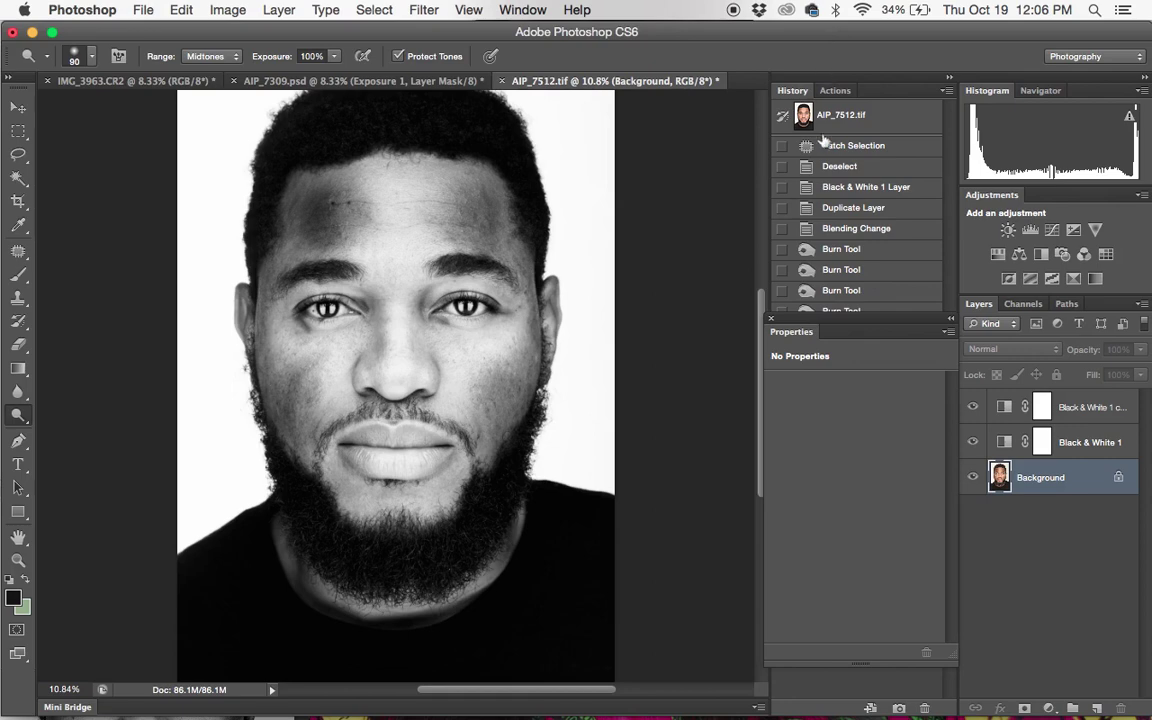
scroll(433, 270, down, 3)
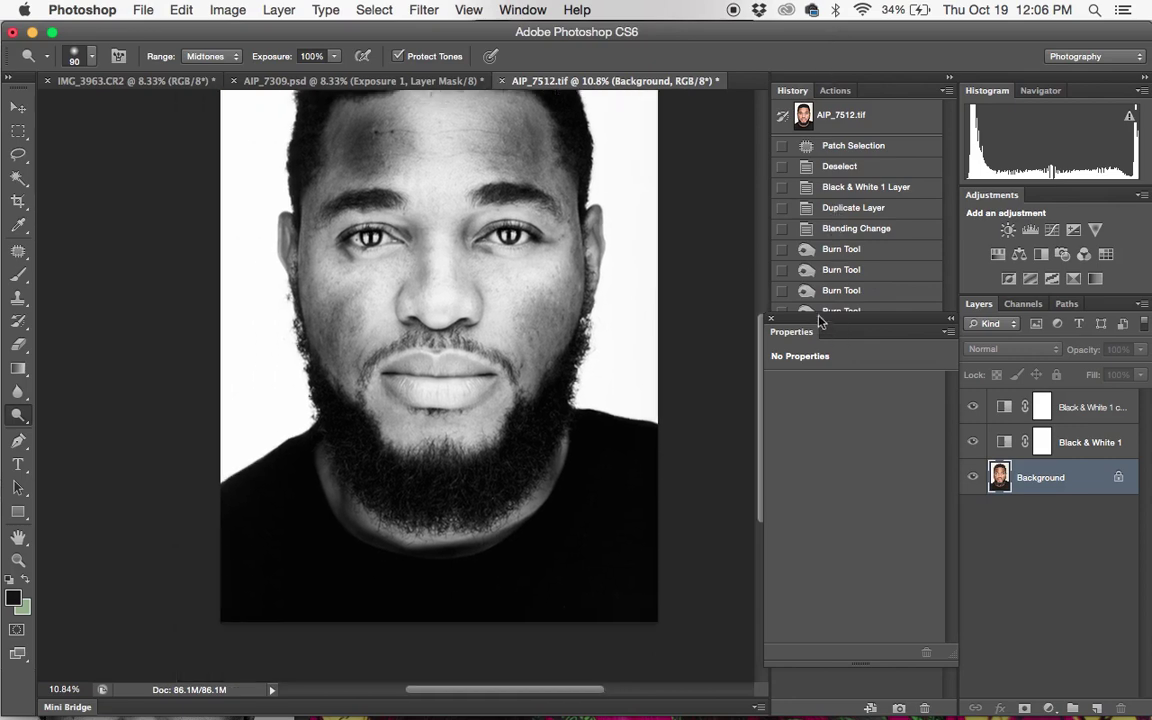
drag(392, 254, 395, 258)
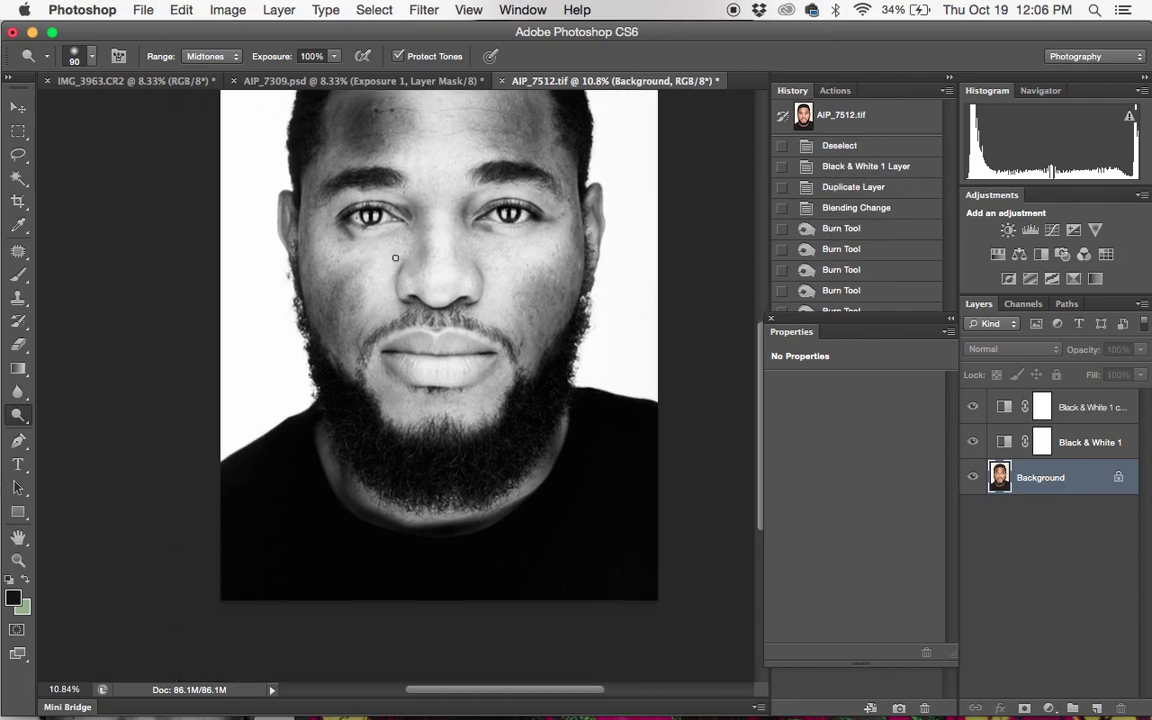
click(771, 318)
click(855, 519)
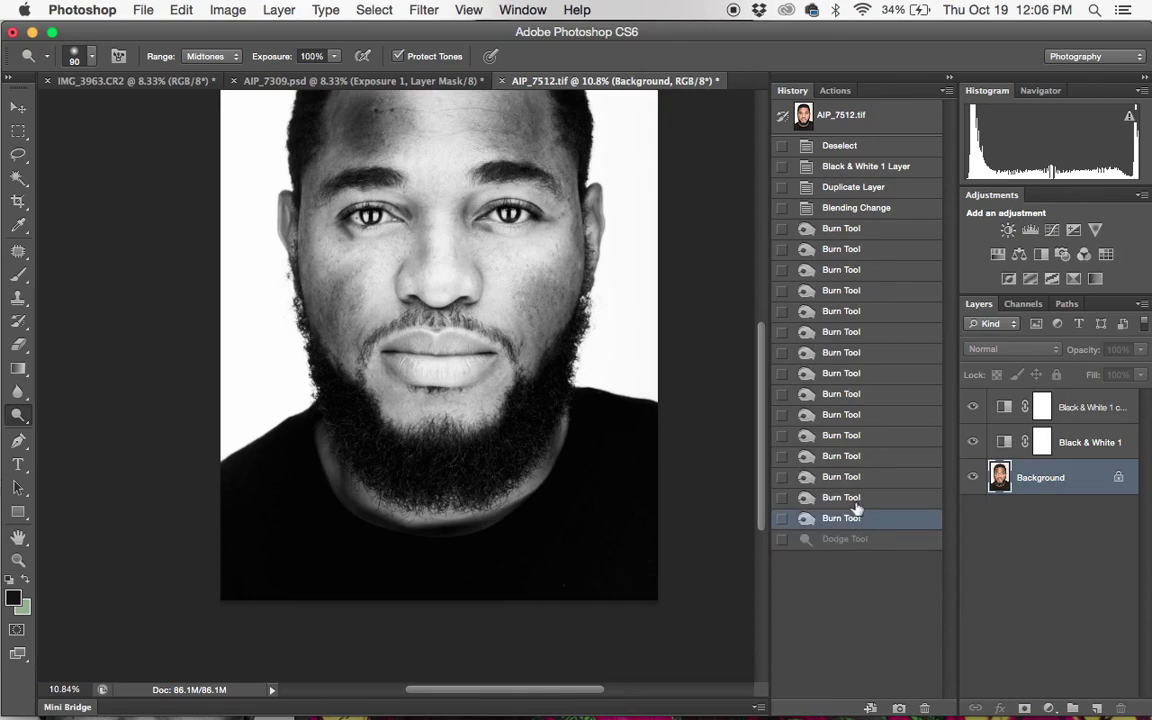
click(849, 497)
Step: Darken the mole beside the eye on the image's left and a spot near the nose with a size 40 brush
scroll(441, 290, up, 5)
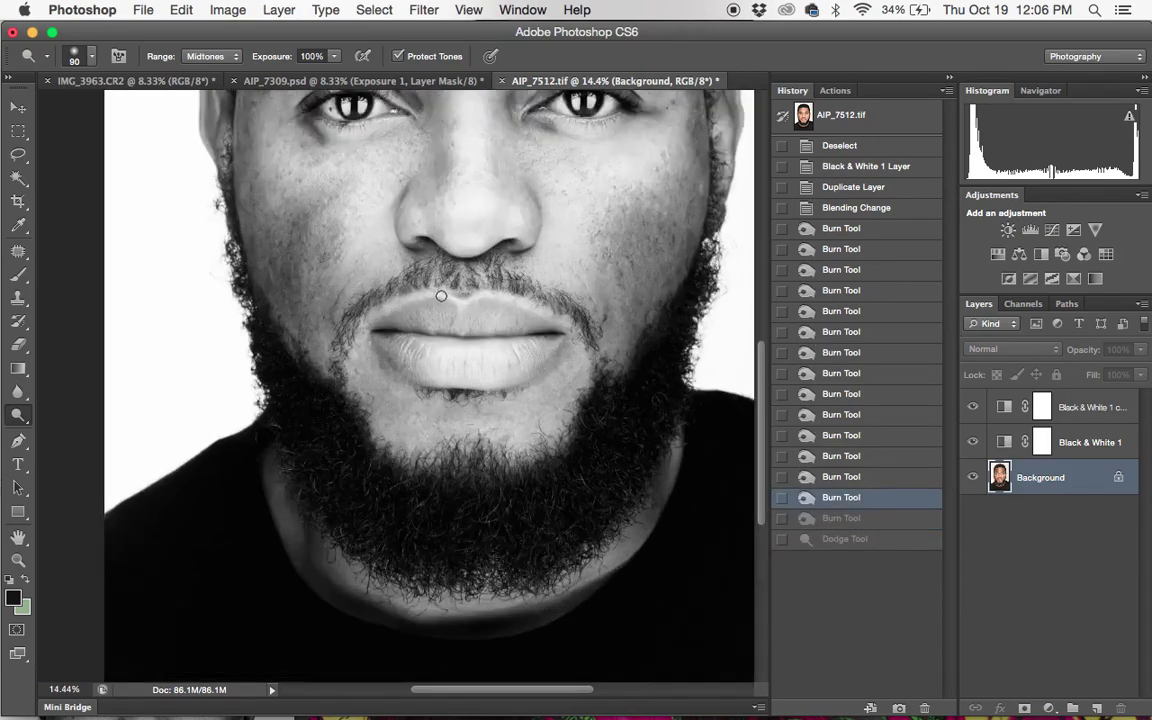
scroll(441, 298, up, 2)
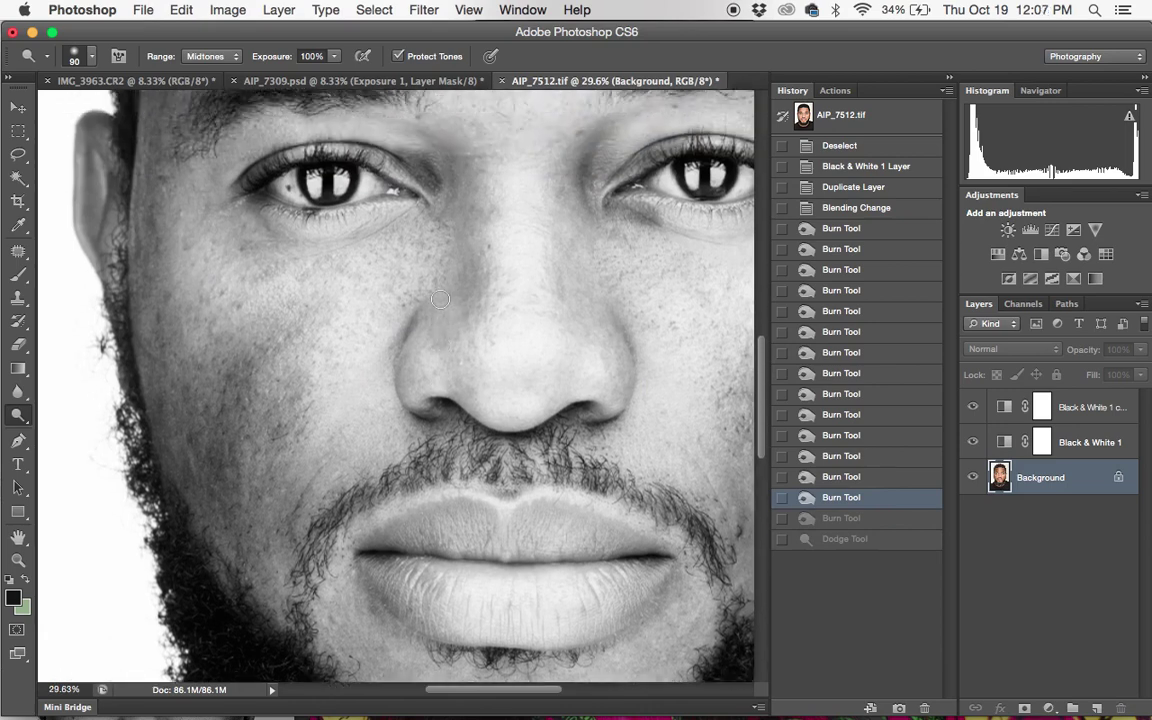
scroll(380, 290, up, 3)
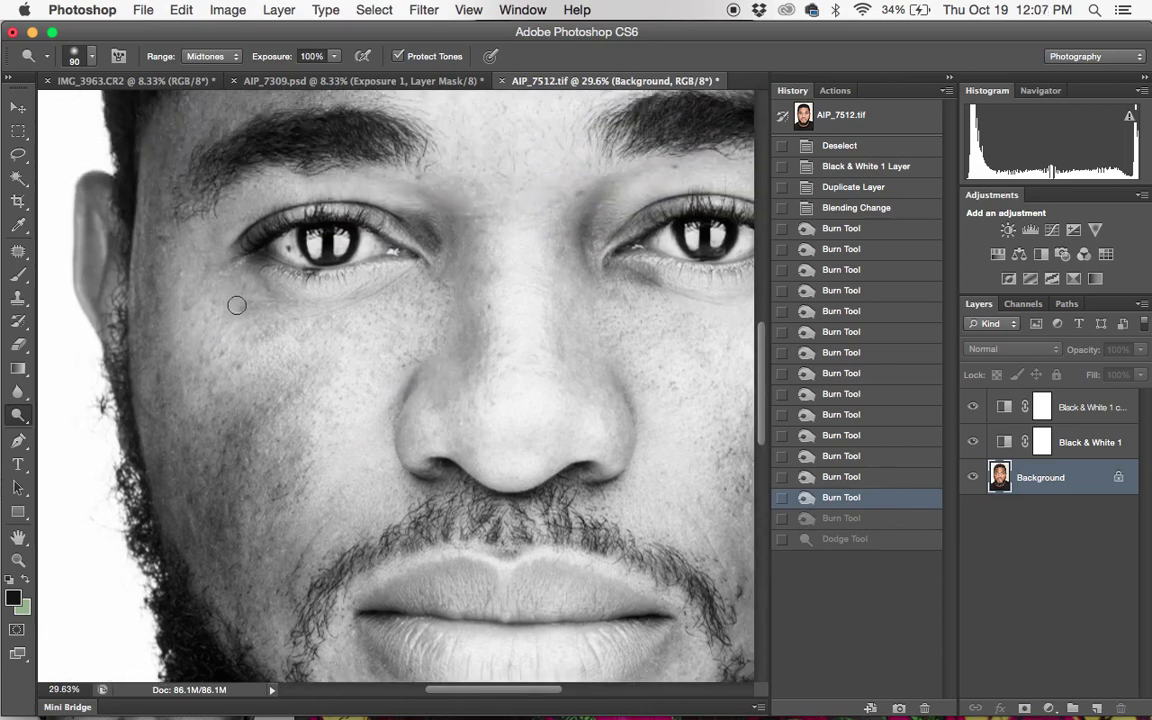
key(bracketleft)
alt+click(163, 236)
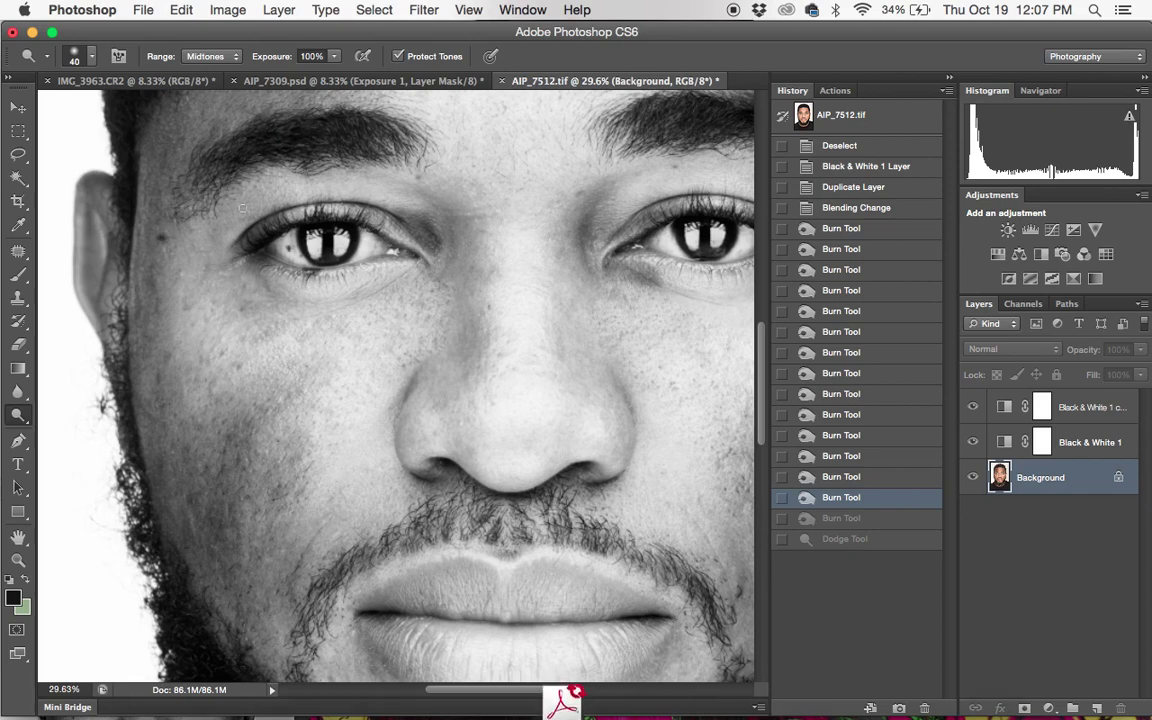
alt+click(402, 368)
alt+click(404, 368)
Step: Darken the two small spots on the forehead's shaded side on the image's left with the size 40 brush
scroll(598, 256, up, 3)
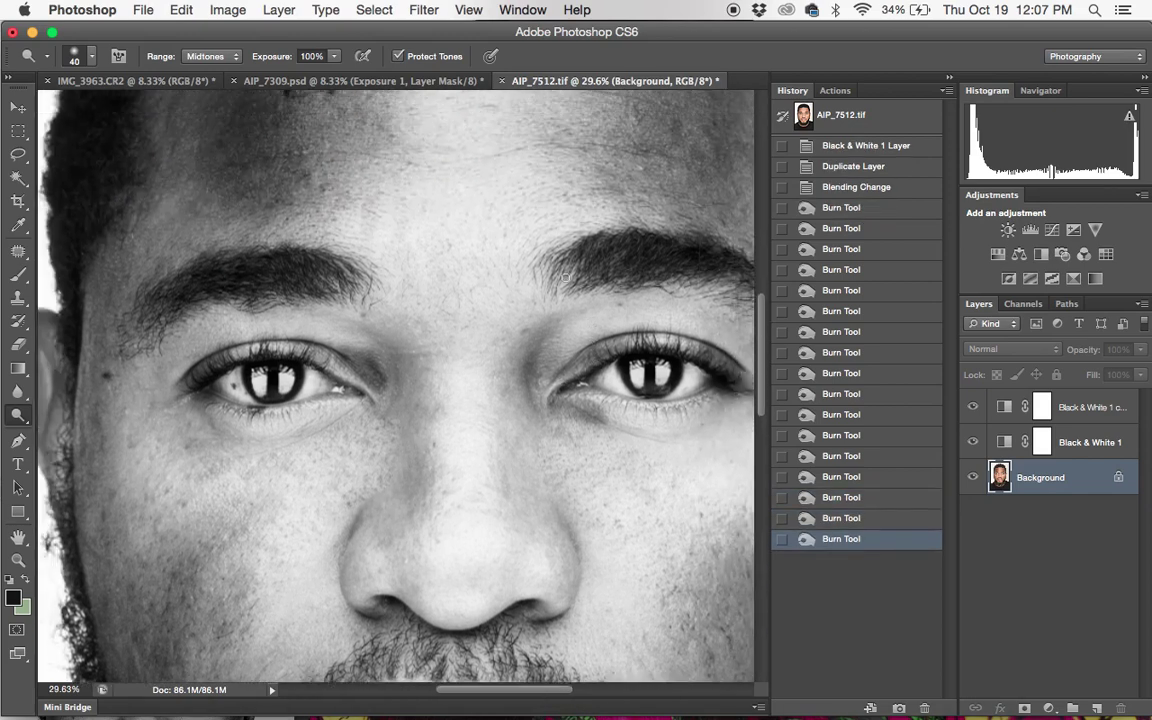
scroll(565, 278, up, 3)
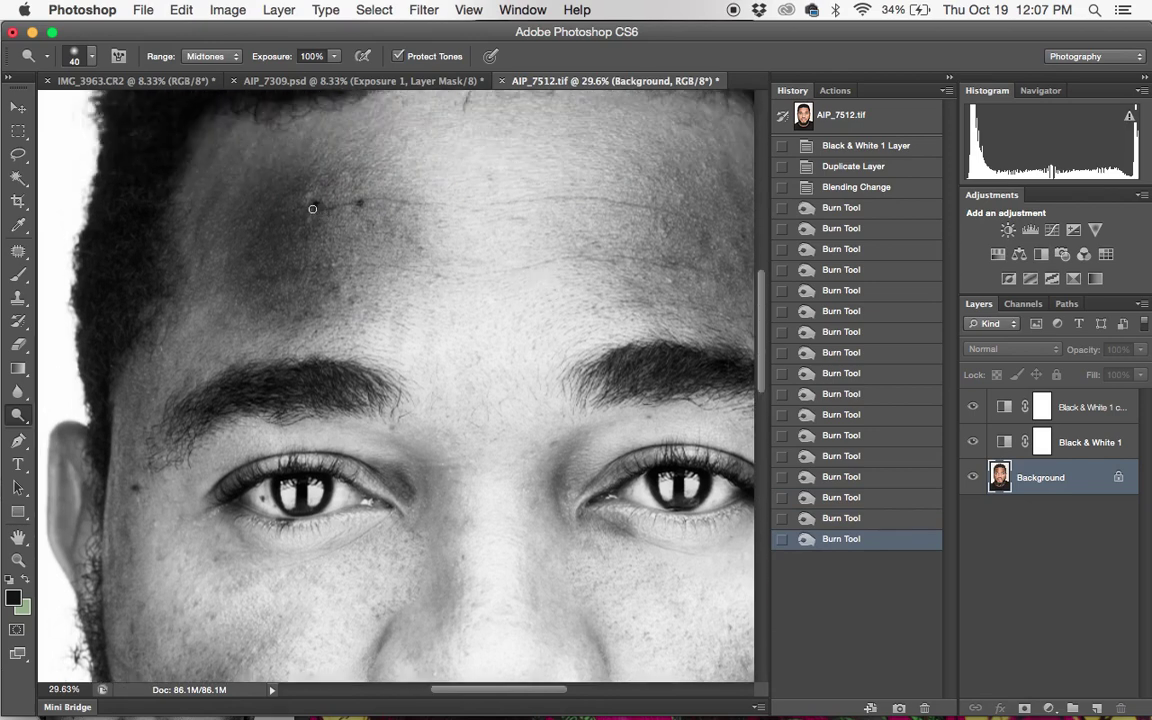
click(356, 204)
click(356, 204)
scroll(460, 253, up, 2)
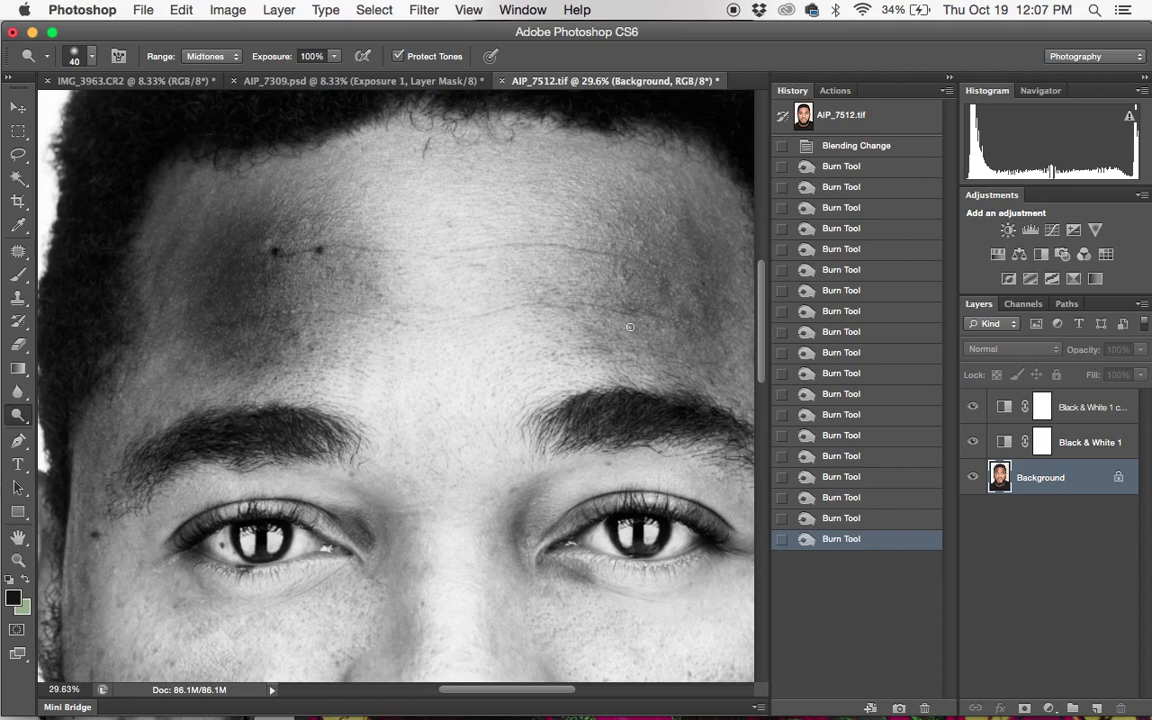
Step: Darken the individual spots on the forehead, around the eye and along the temple on the image's right
drag(628, 274, 623, 271)
scroll(700, 320, down, 5)
scroll(700, 320, right, 5)
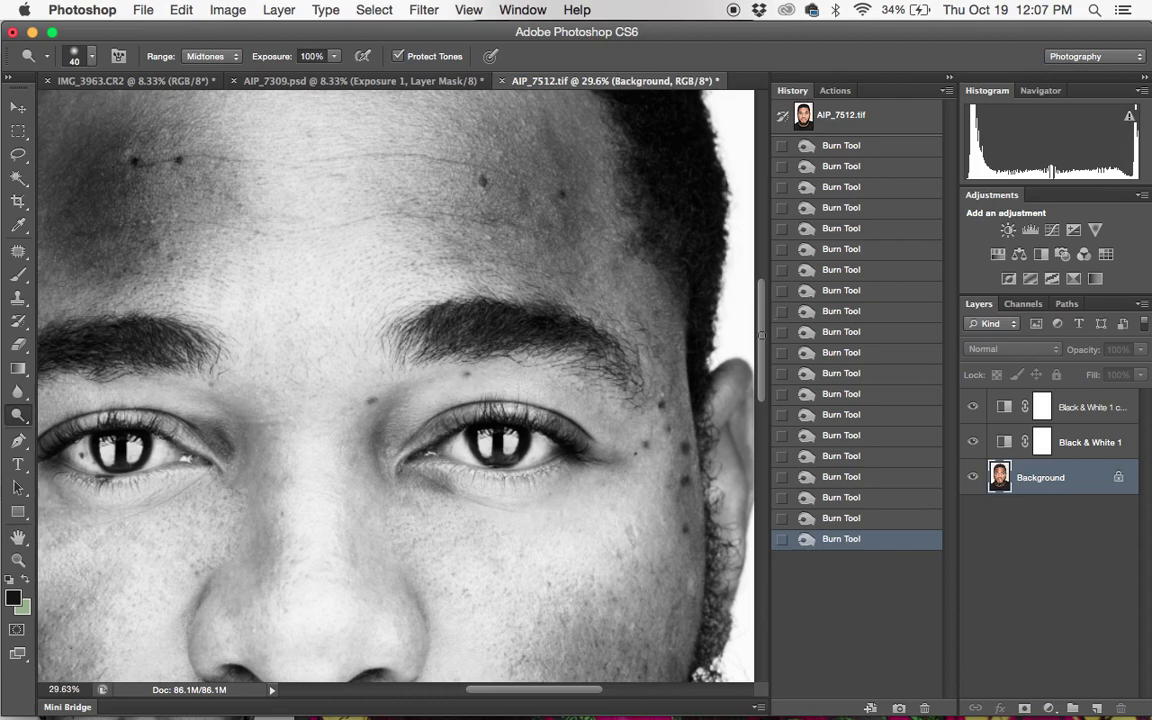
Step: Darken both outer corners of the upper lip with the brush enlarged to size 90, Midtones range and 100% exposure
scroll(686, 299, down, 10)
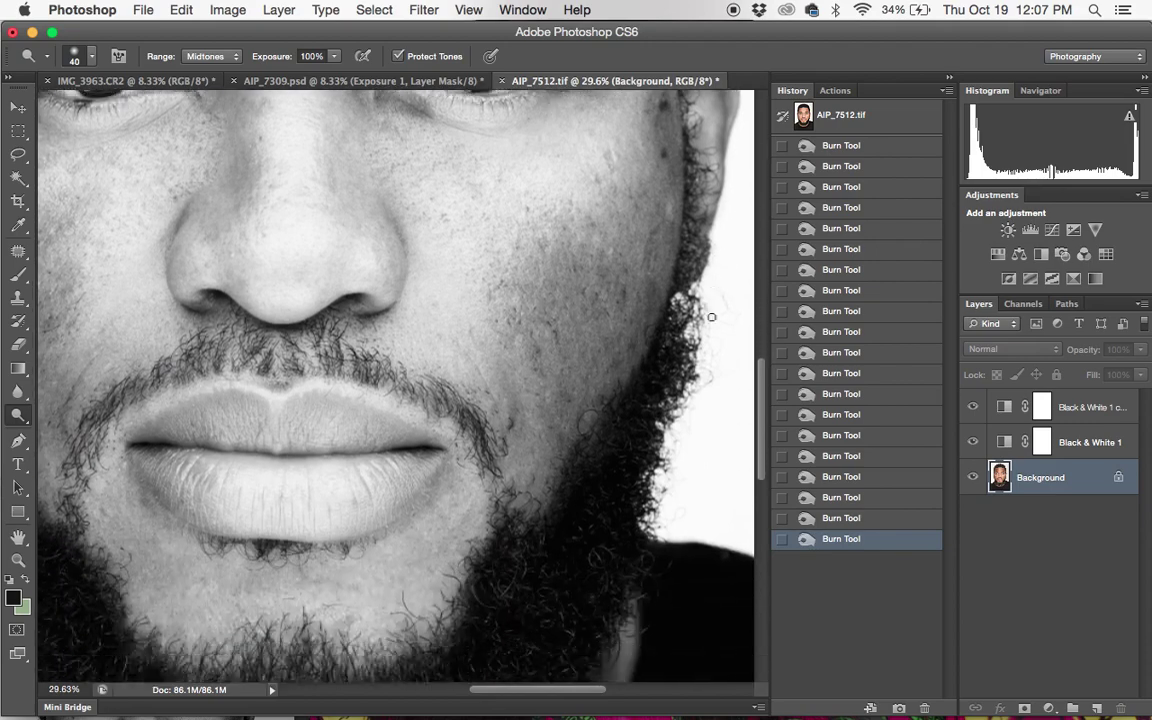
scroll(700, 316, down, 8)
scroll(681, 327, up, 3)
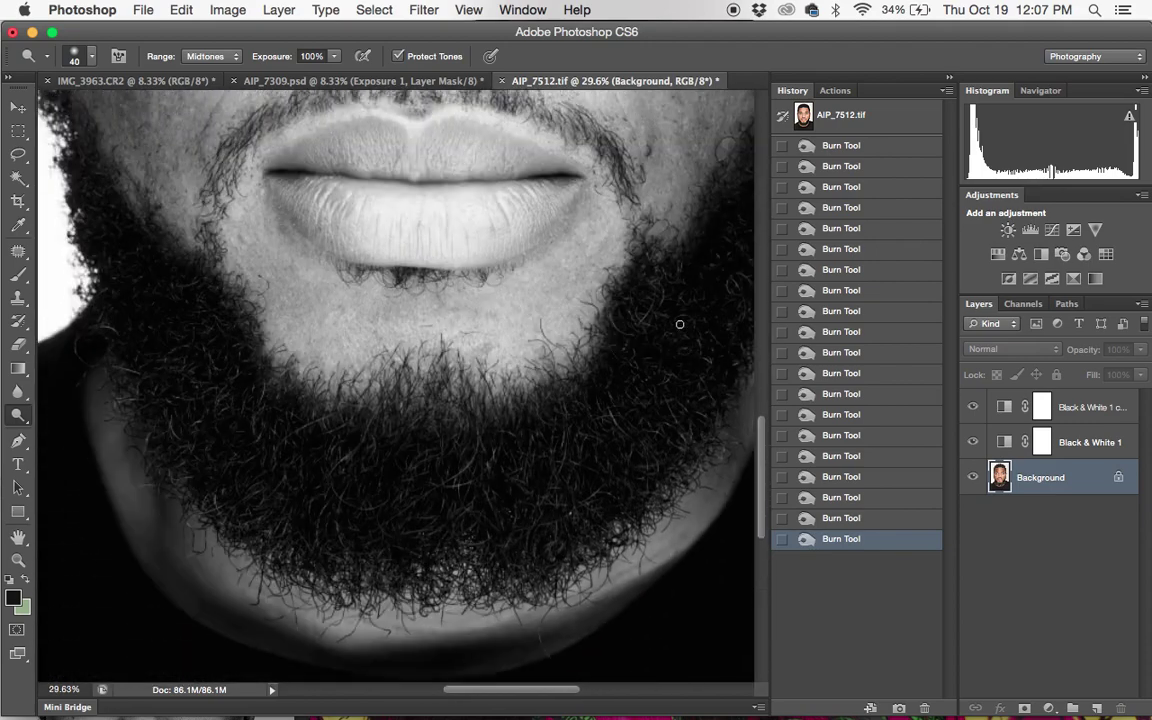
scroll(680, 324, up, 3)
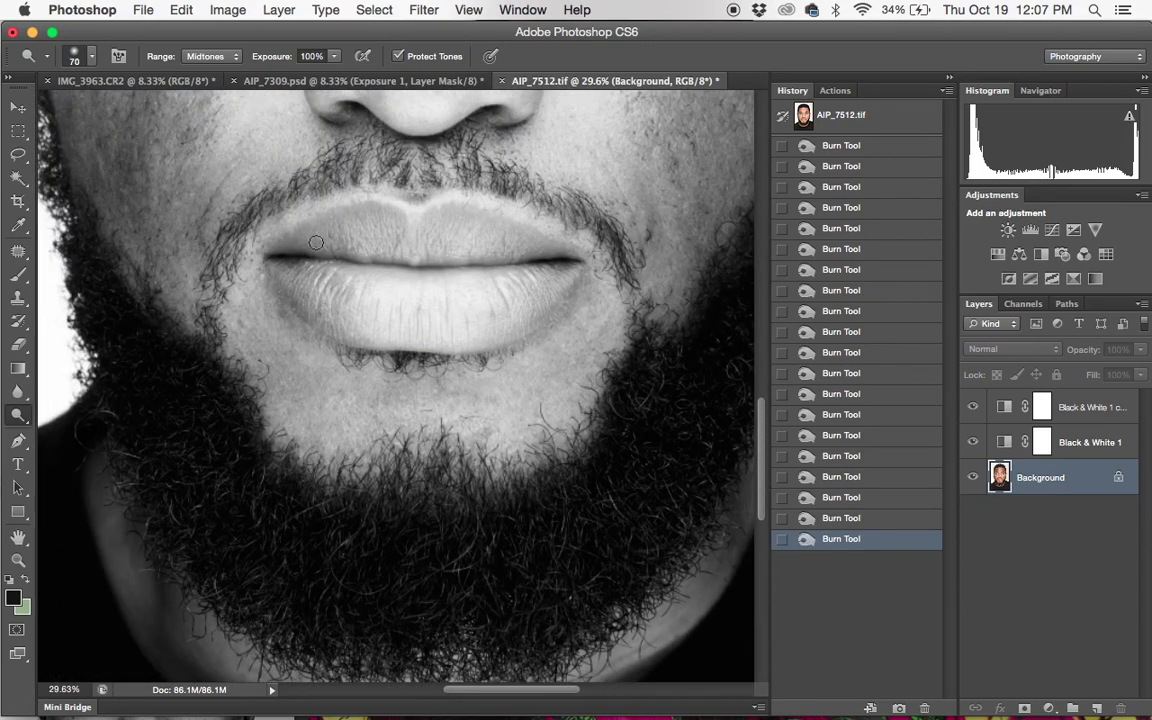
key(bracketright)
key(bracketright)
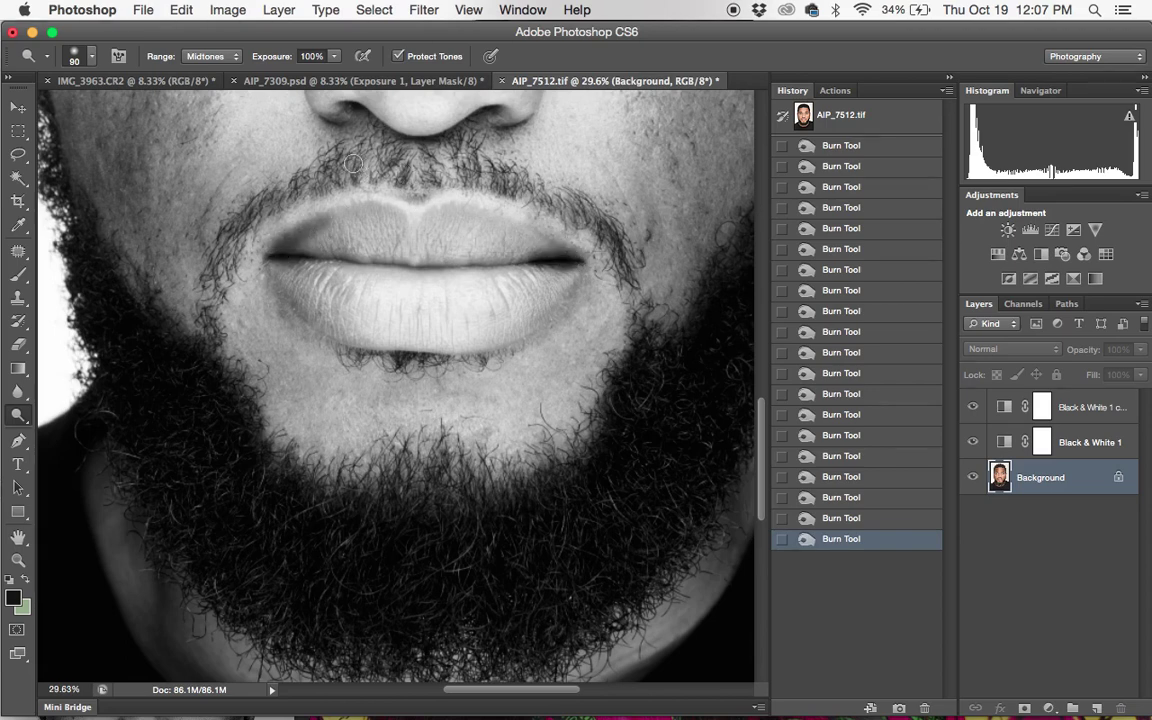
Step: Lighten the skin edge above the upper lip, and darken both outer edges of the lower lip with the size 90 brush
mouse_move(334, 147)
mouse_down()
mouse_move(383, 154)
mouse_move(272, 190)
mouse_up()
drag(425, 180, 472, 182)
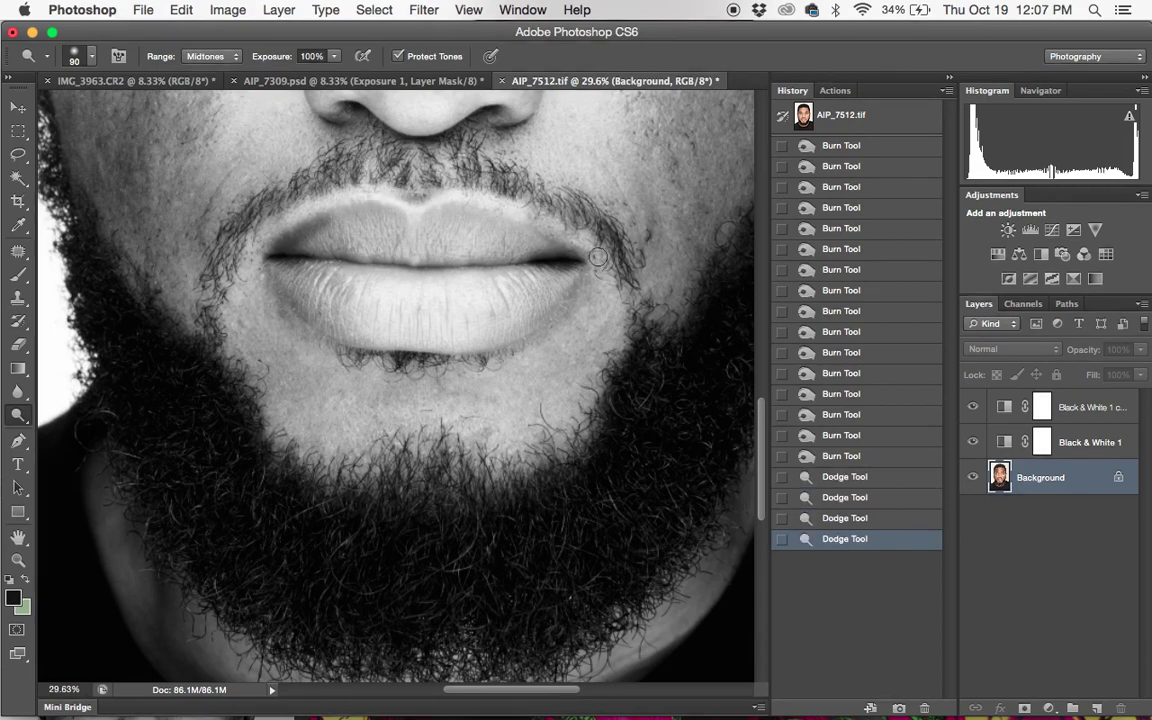
drag(272, 273, 304, 306)
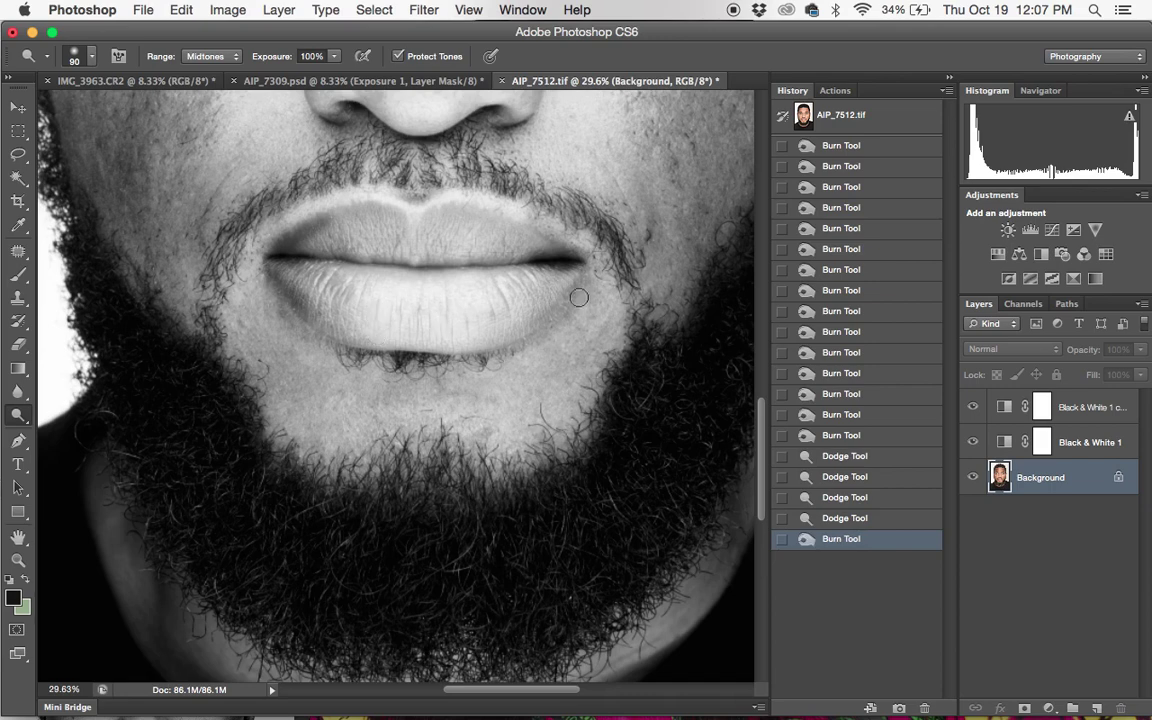
mouse_move(579, 297)
mouse_down()
mouse_move(517, 254)
mouse_move(495, 268)
mouse_up()
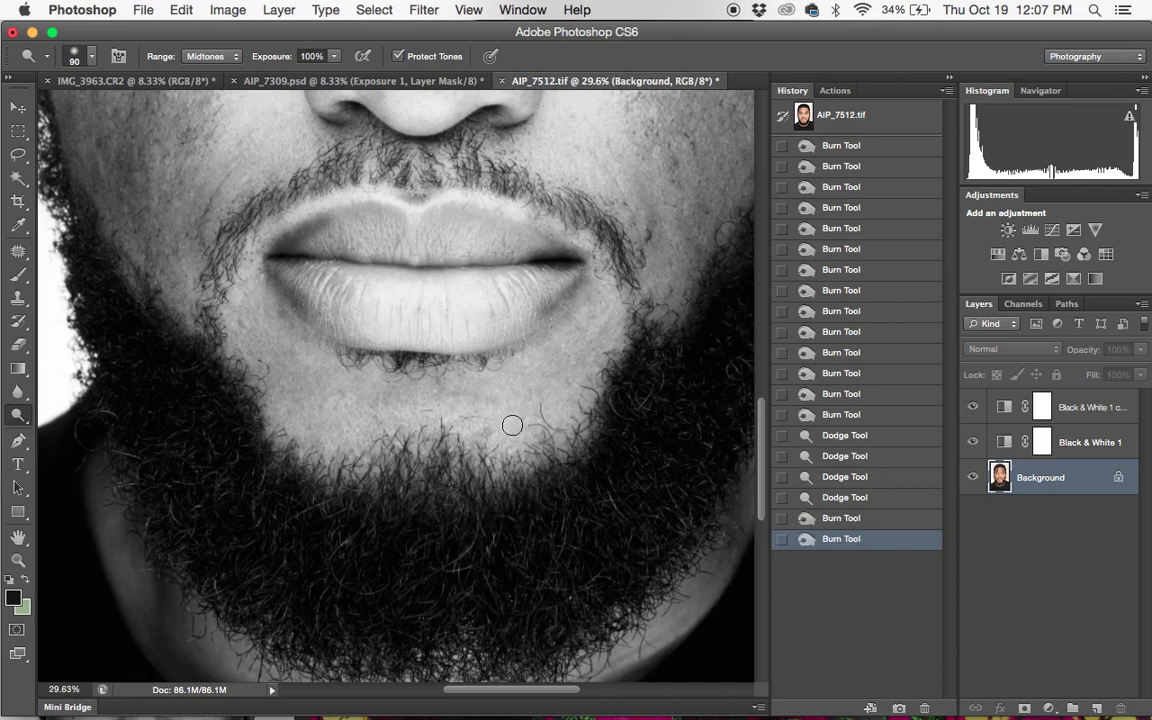
Step: Darken the bare skin of the chin just above the beard with a size 300 brush
key(bracketright)
key(bracketright)
key(bracketright)
key(bracketright)
key(bracketright)
key(bracketright)
key(bracketright)
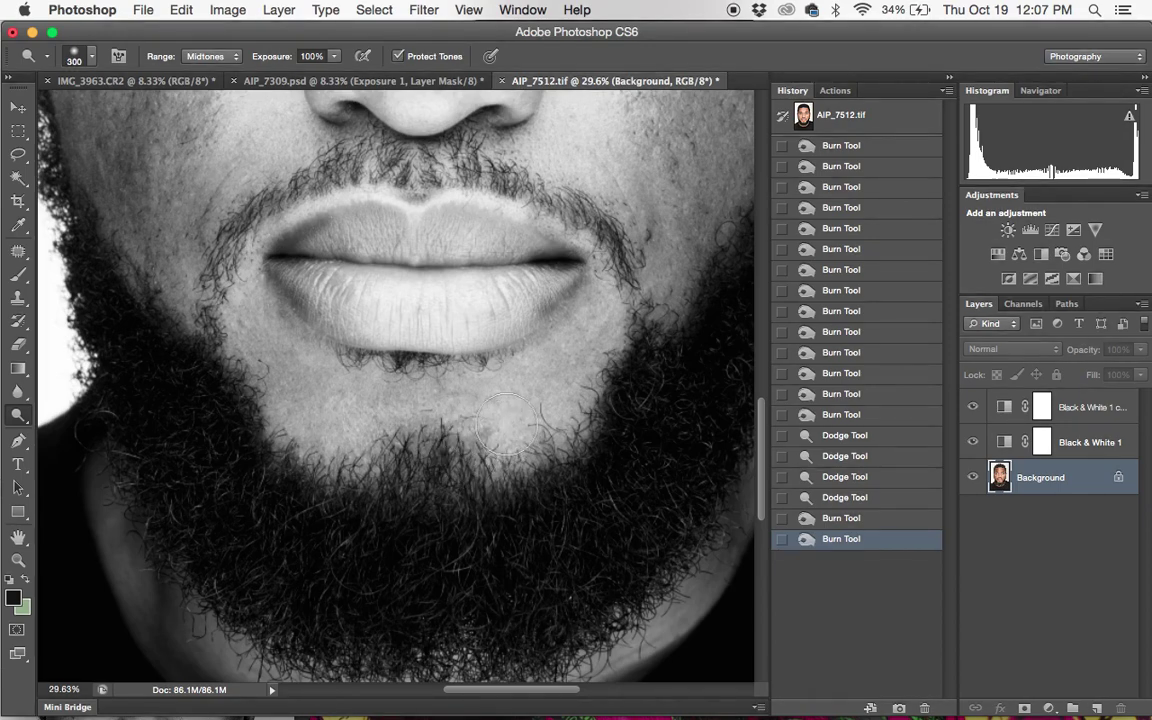
click(507, 424)
Step: Lighten along the eyebrow on the image's right with a size 100 Dodge brush, Midtones range and 100% exposure
scroll(756, 419, down, 8)
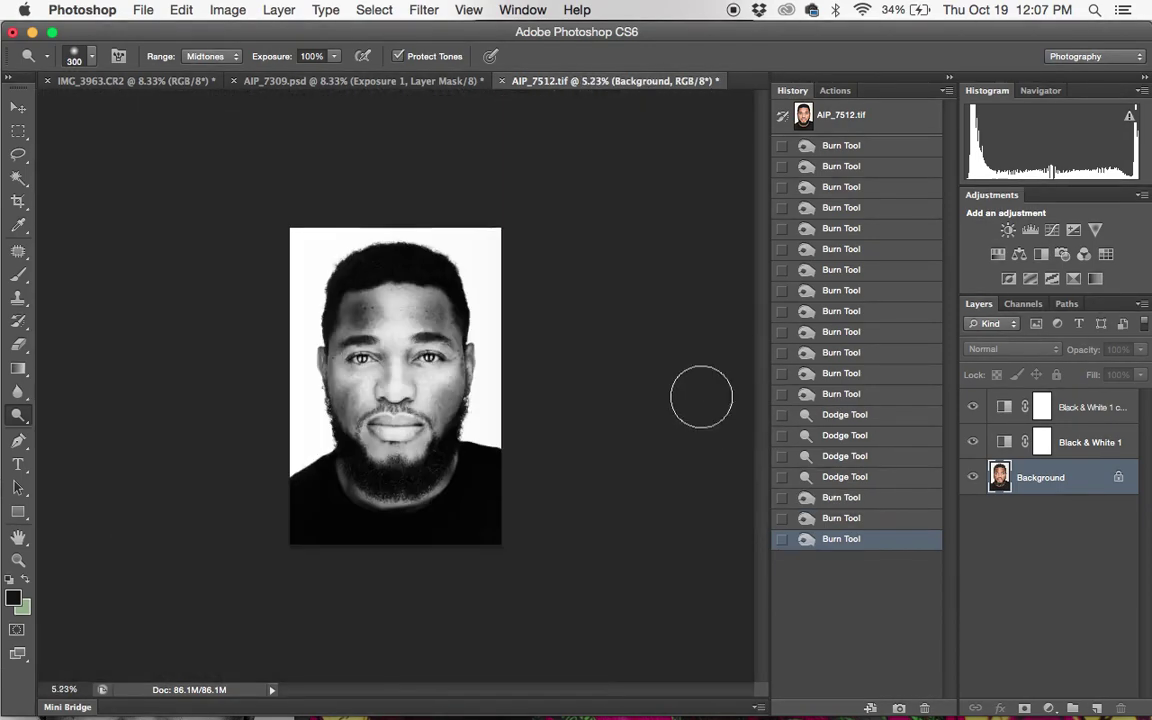
scroll(491, 400, up, 3)
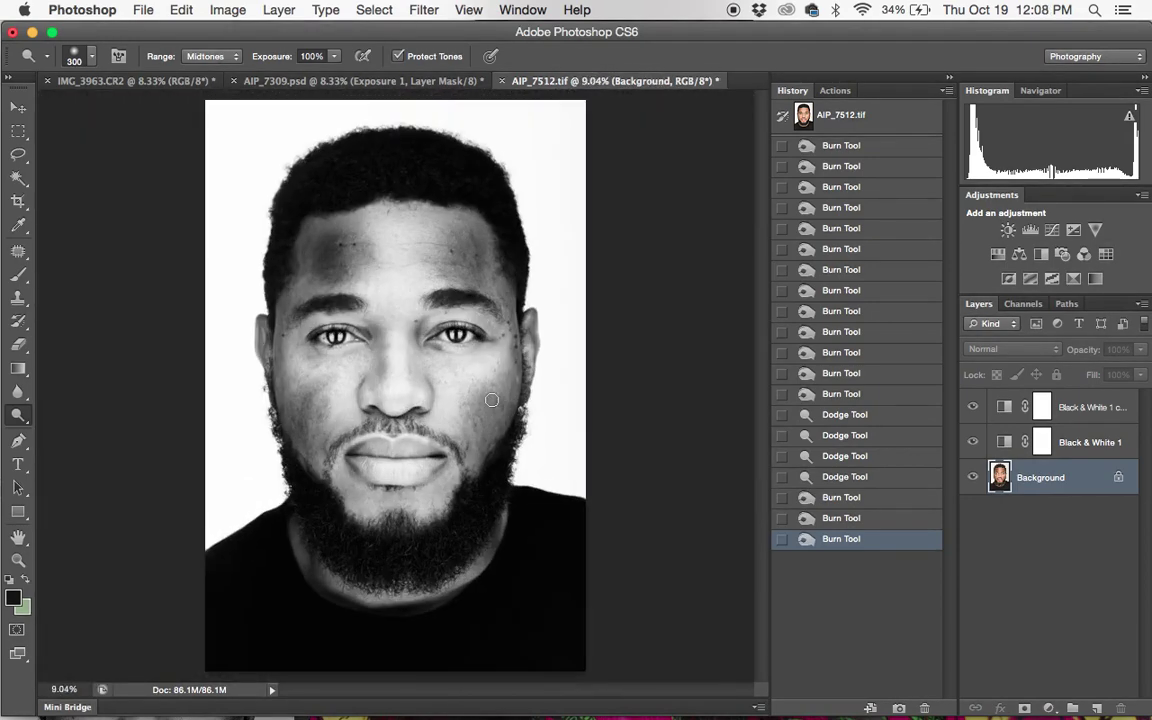
scroll(491, 400, up, 2)
key(bracketleft)
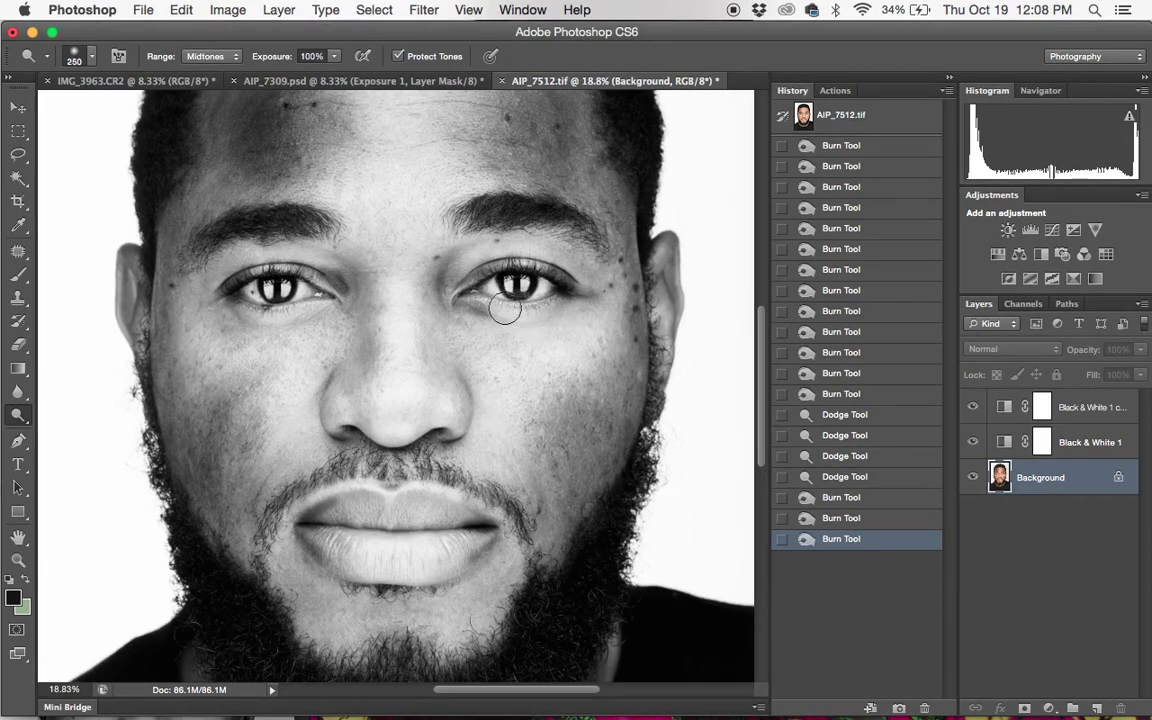
key(bracketleft)
key(bracketleft)
key(bracketleft)
key(bracketleft)
key(bracketleft)
drag(473, 222, 540, 200)
drag(490, 217, 581, 198)
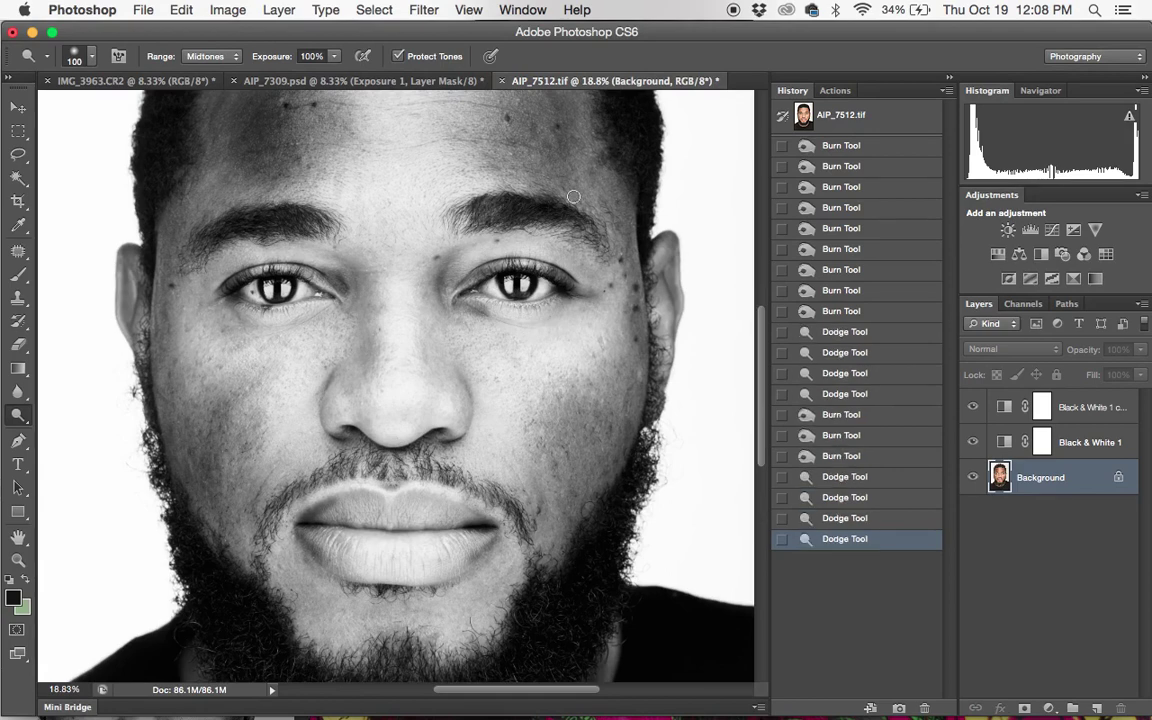
click(513, 222)
Step: Lighten along the eyebrow on the image's left with the size 100 Dodge brush
click(272, 200)
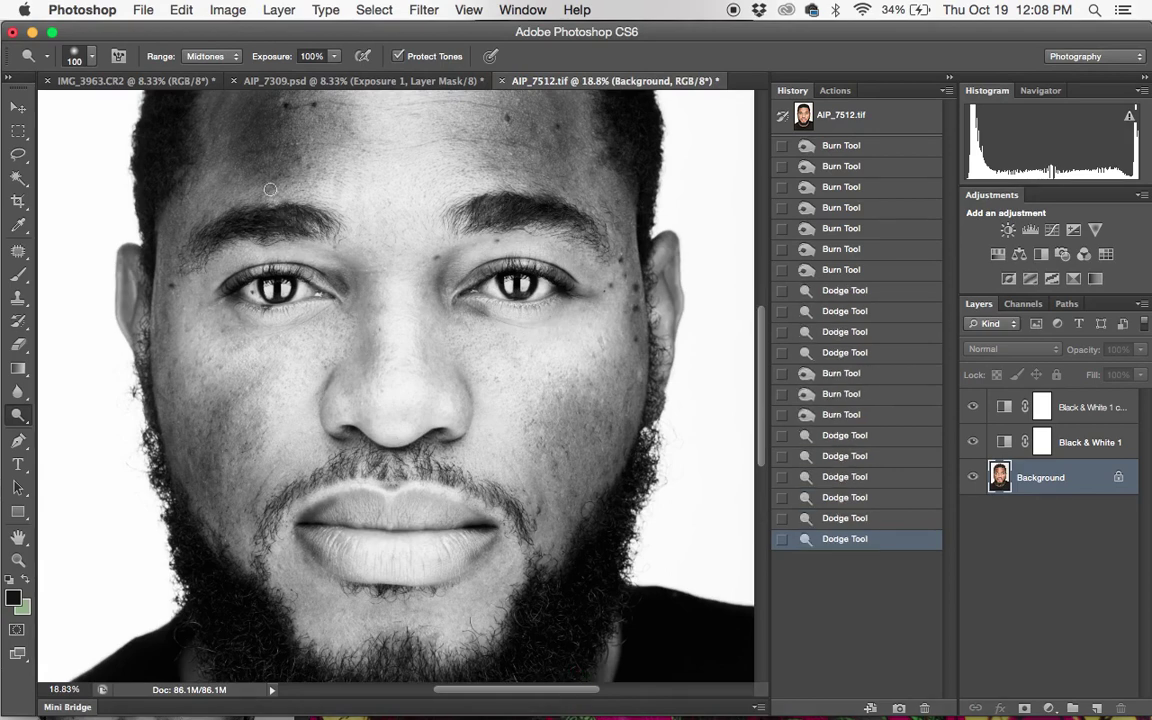
click(255, 236)
click(275, 226)
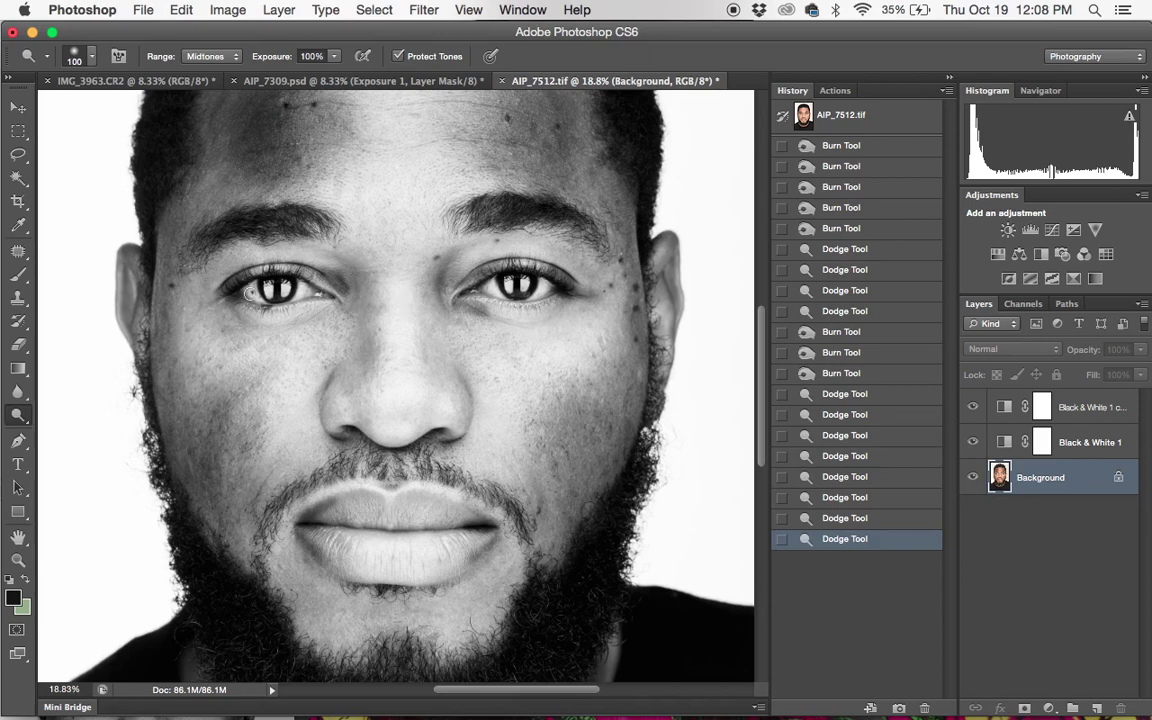
Step: Try to lighten the face edge from temple to cheek on the image's left, and undo the strokes
drag(162, 240, 179, 398)
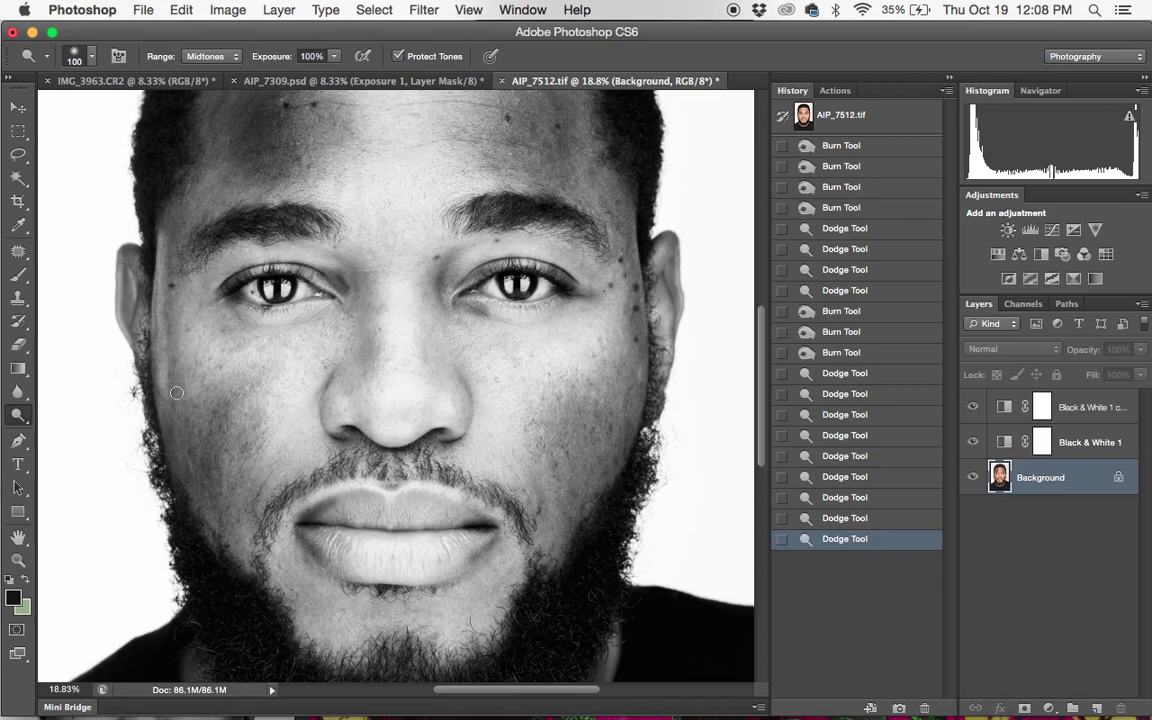
click(160, 219)
key(super+z)
mouse_move(159, 270)
mouse_down()
mouse_move(154, 214)
mouse_move(168, 261)
mouse_up()
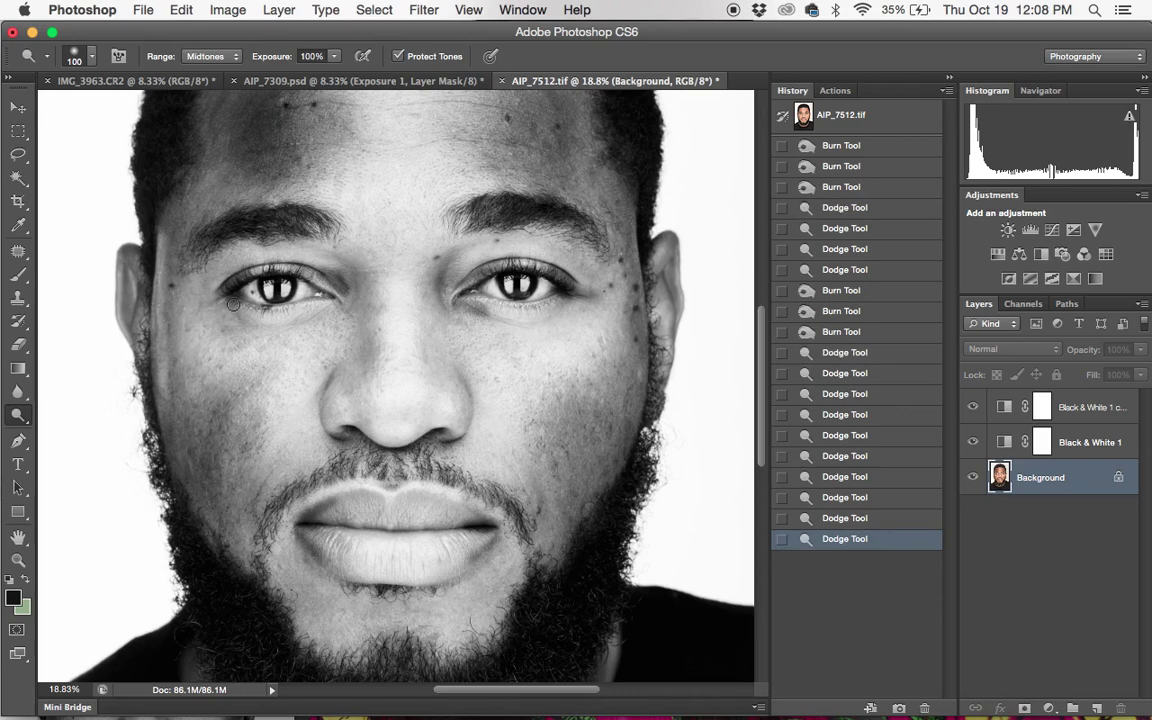
click(830, 518)
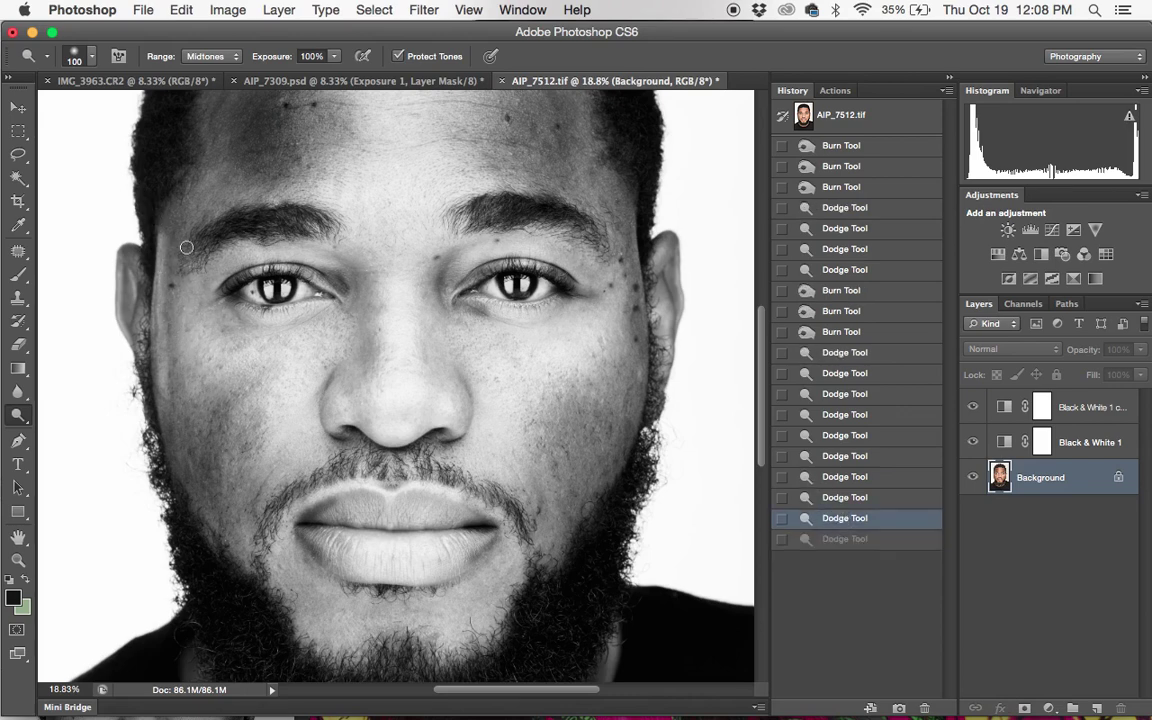
click(843, 499)
Step: Lighten both outer edges of the face from the temples down to the beard with the size 100 Dodge brush at 100% exposure
mouse_move(157, 233)
mouse_down()
mouse_move(146, 214)
mouse_move(140, 340)
mouse_move(138, 295)
mouse_move(168, 386)
mouse_up()
mouse_move(158, 231)
mouse_down()
mouse_move(145, 193)
mouse_move(147, 236)
mouse_up()
drag(640, 205, 649, 408)
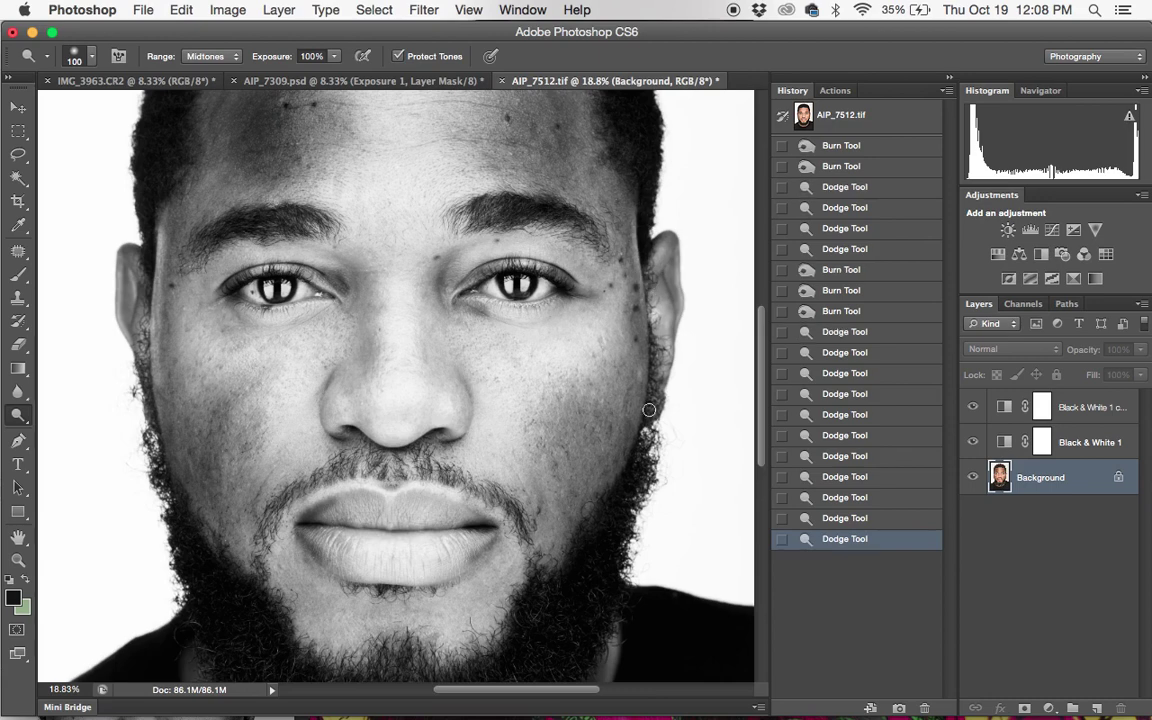
drag(640, 251, 633, 456)
drag(655, 359, 622, 467)
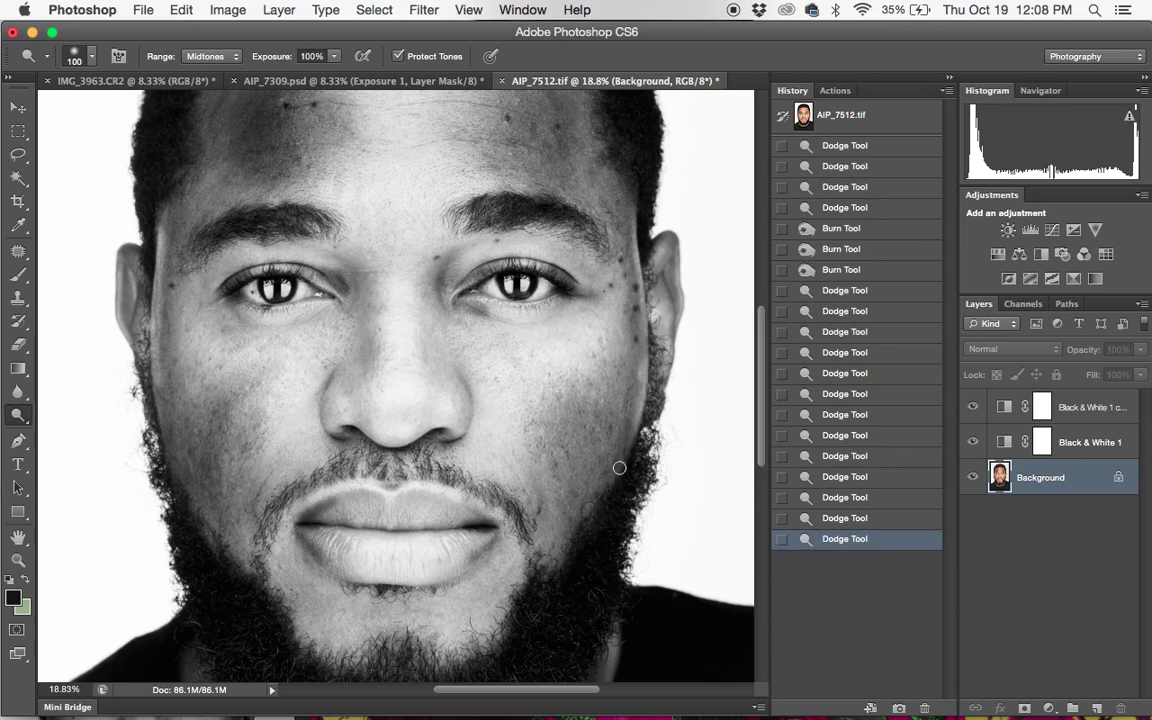
Step: Lighten the face edge beside the ear on the image's right with the size 100 Dodge brush, Midtones range and 100% exposure
drag(636, 202, 644, 264)
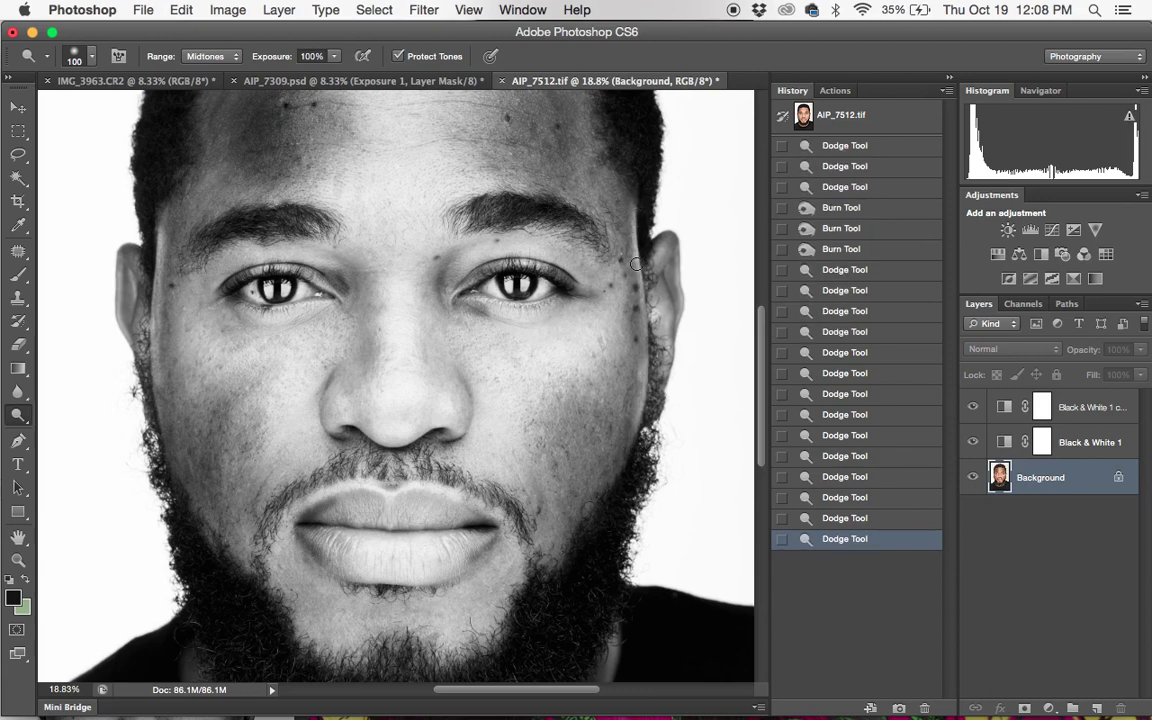
drag(649, 399, 645, 270)
Step: Darken below the inner corner of the eye on the image's left and both sides of the mustache by temporarily burning at size 100
scroll(604, 373, down, 10)
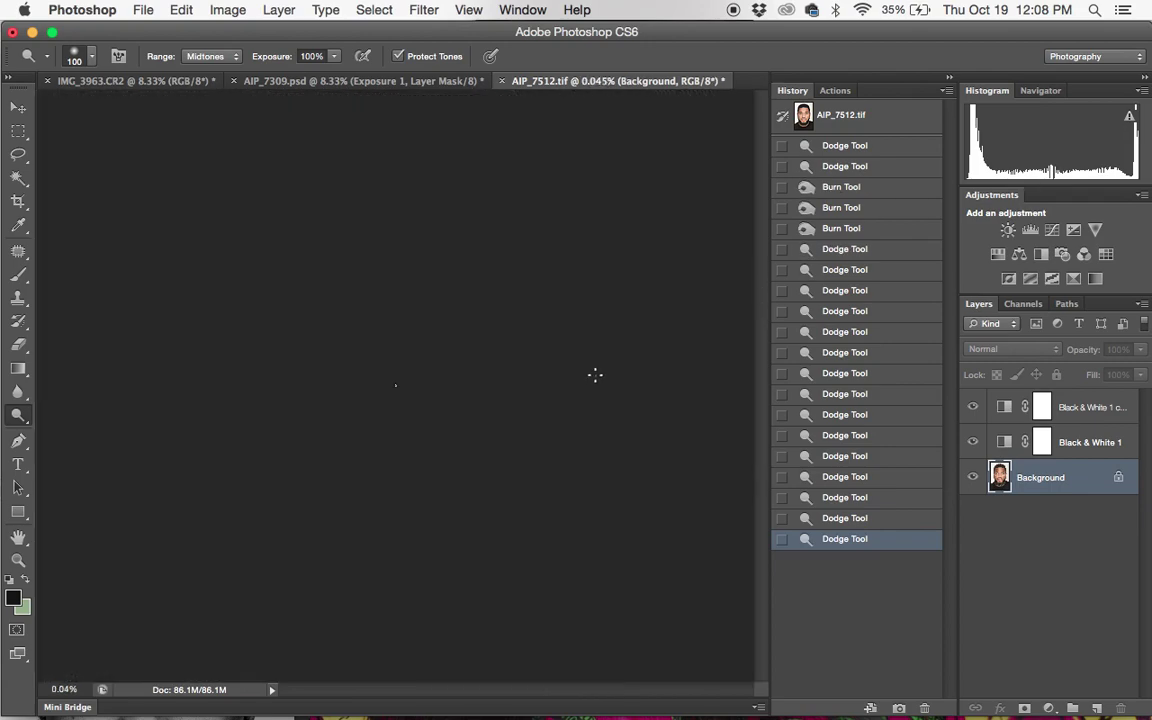
scroll(597, 372, up, 14)
scroll(599, 373, down, 2)
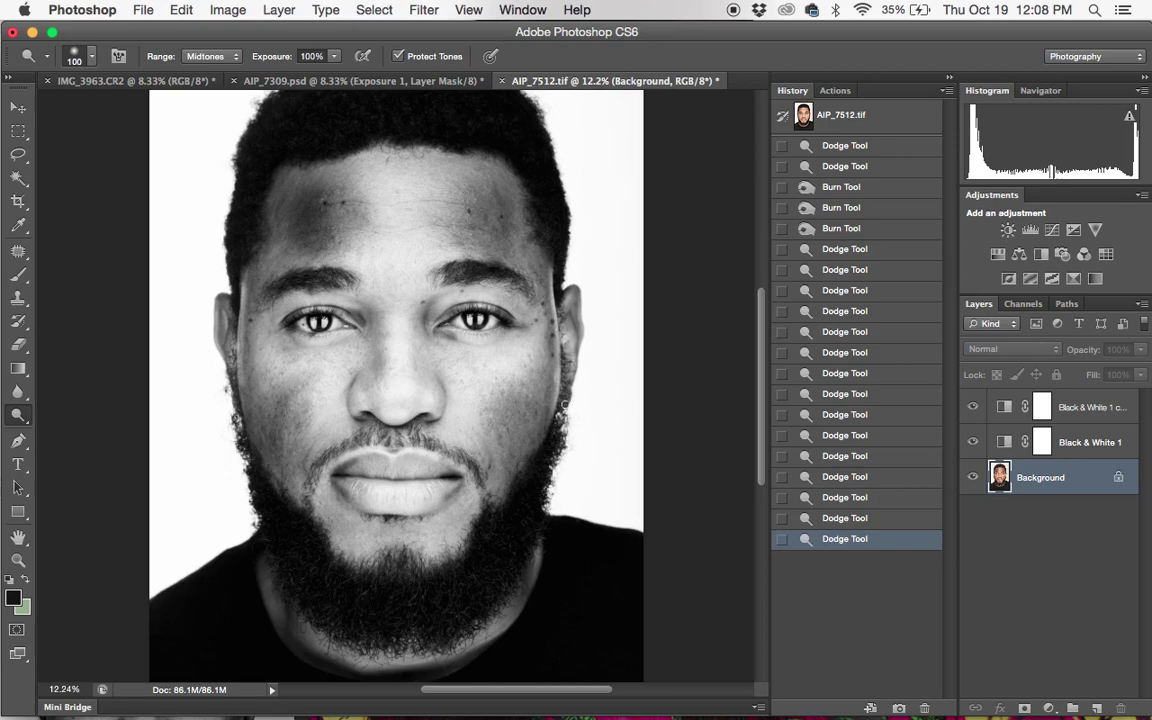
scroll(365, 321, up, 2)
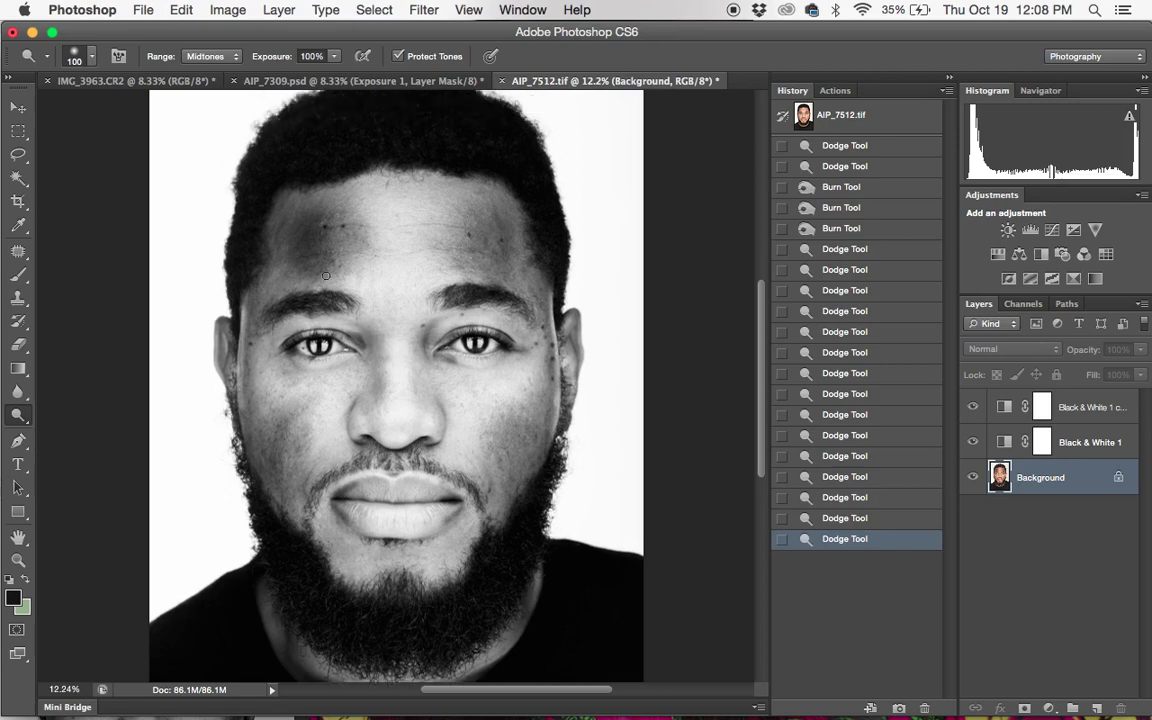
alt+click(352, 354)
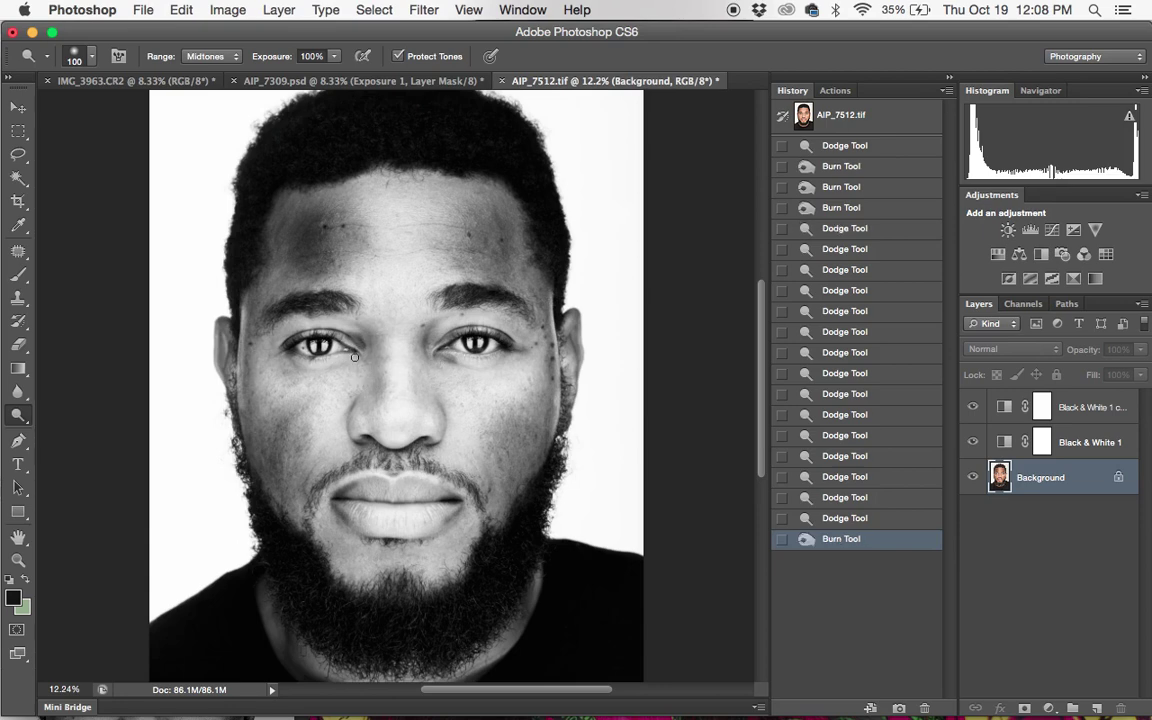
alt+click(352, 354)
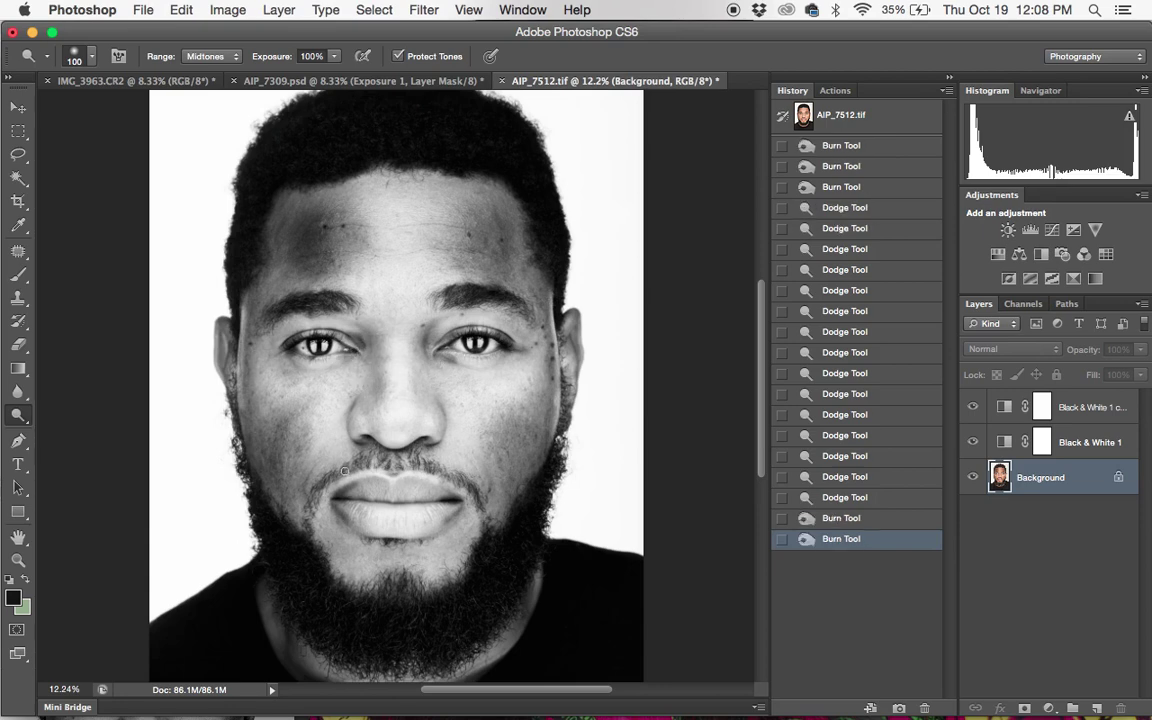
drag(342, 470, 312, 496)
alt+click(481, 495)
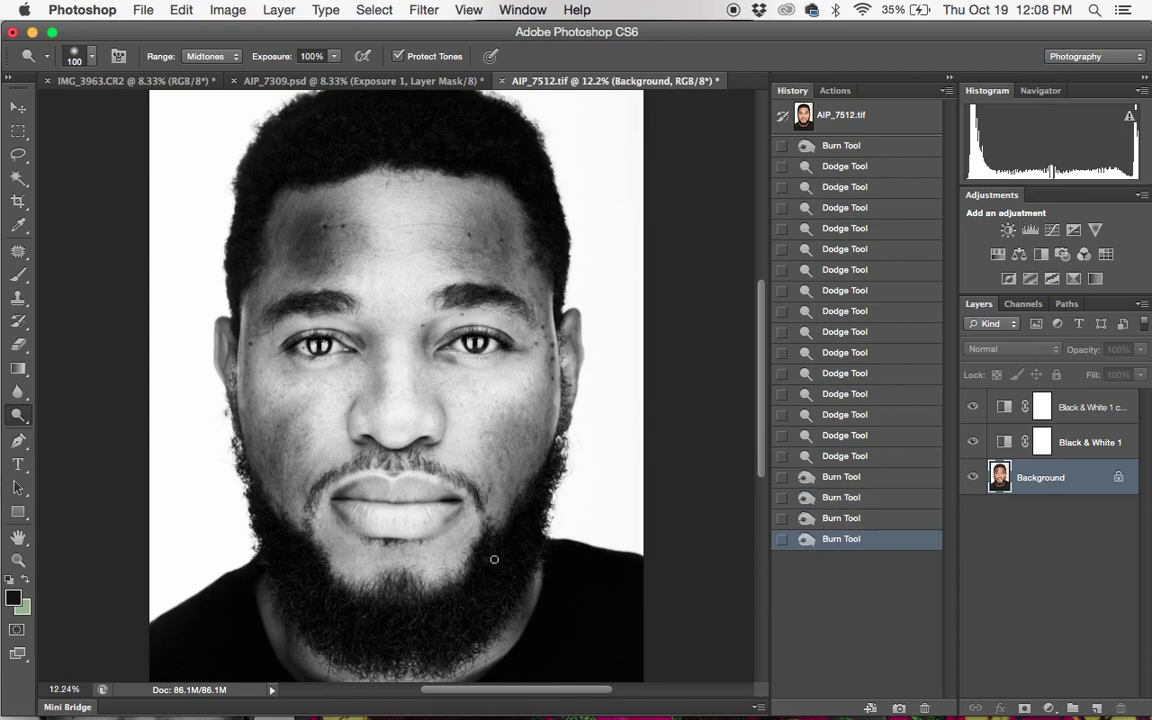
Step: Burn both sides of the nose, the inner and outer corners of the eye on the image's left, and the opposite eyebrow
alt+click(368, 432)
alt+click(437, 421)
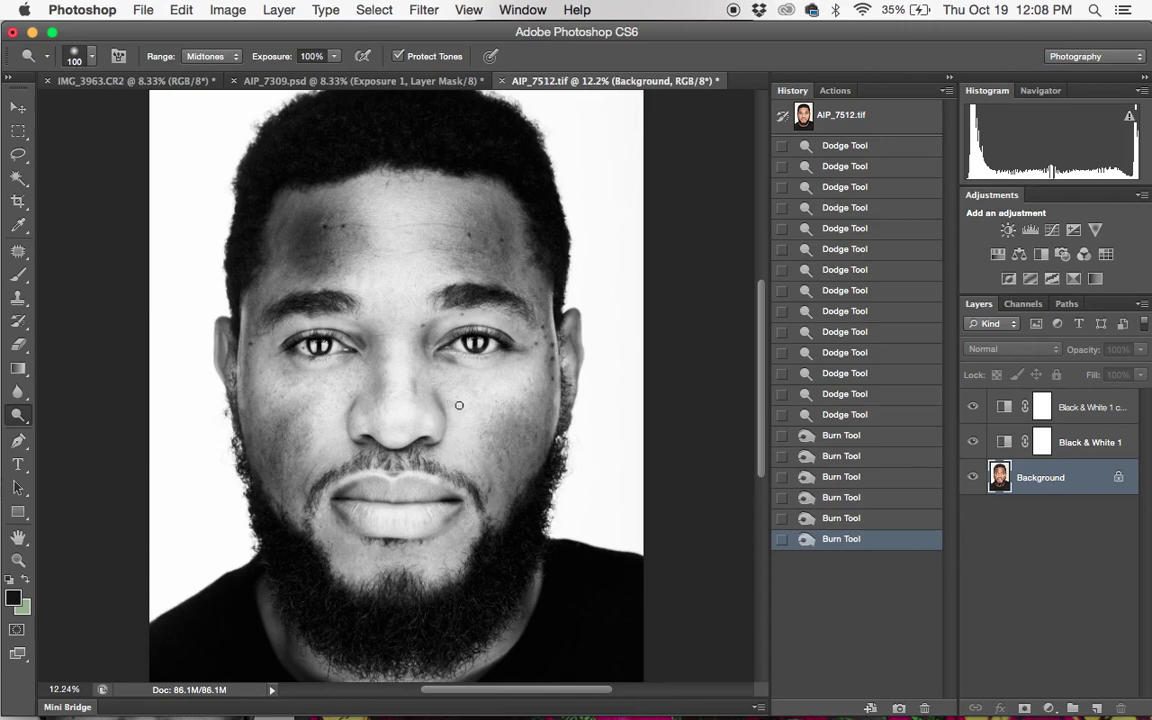
drag(359, 321, 365, 349)
alt+click(276, 341)
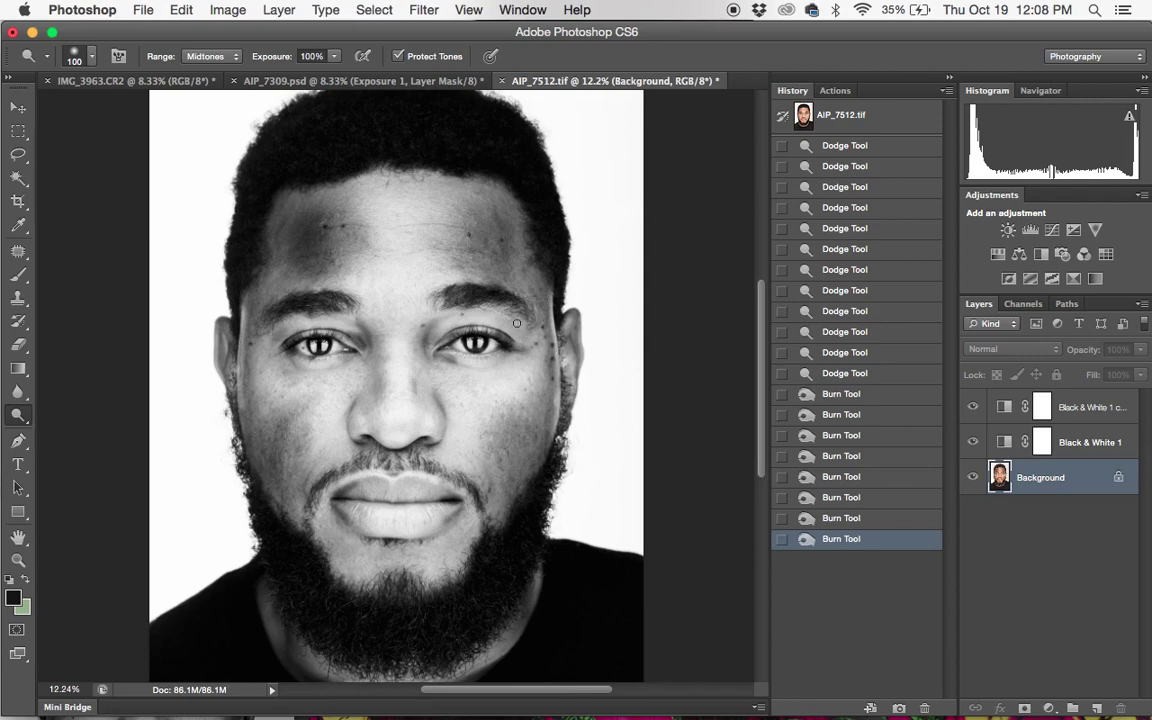
alt+click(465, 294)
Step: Add a Brightness/Contrast adjustment layer directly above the Background layer and set its contrast to 51
click(1049, 709)
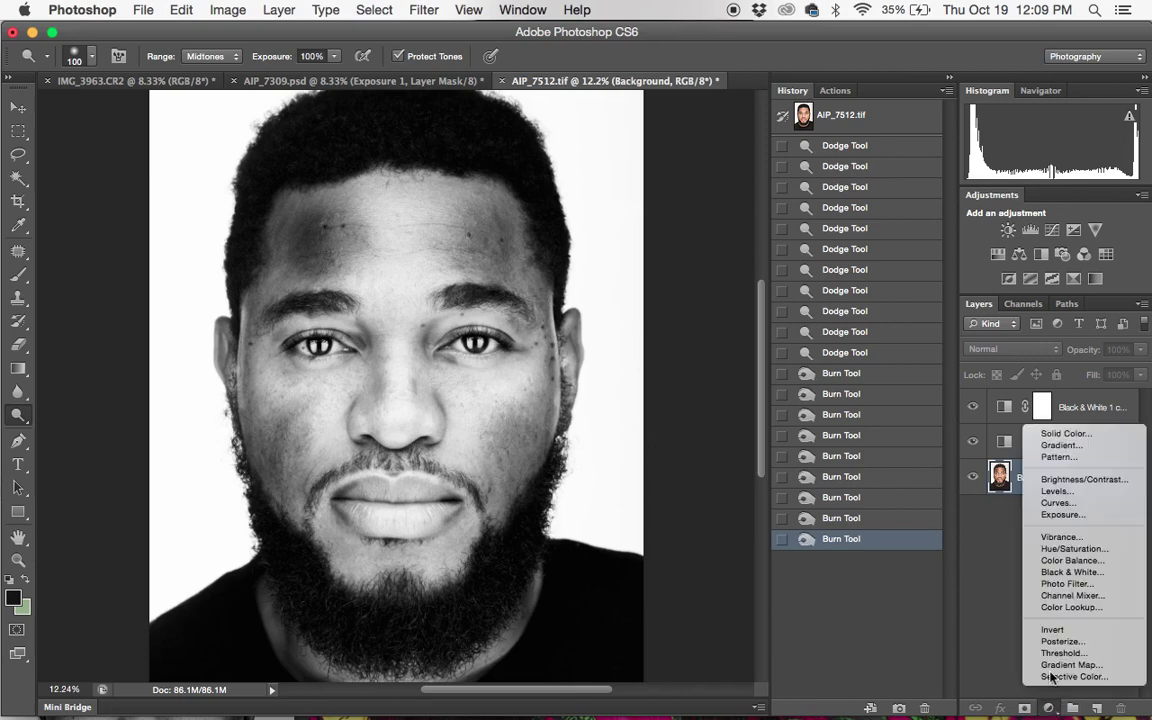
click(1072, 479)
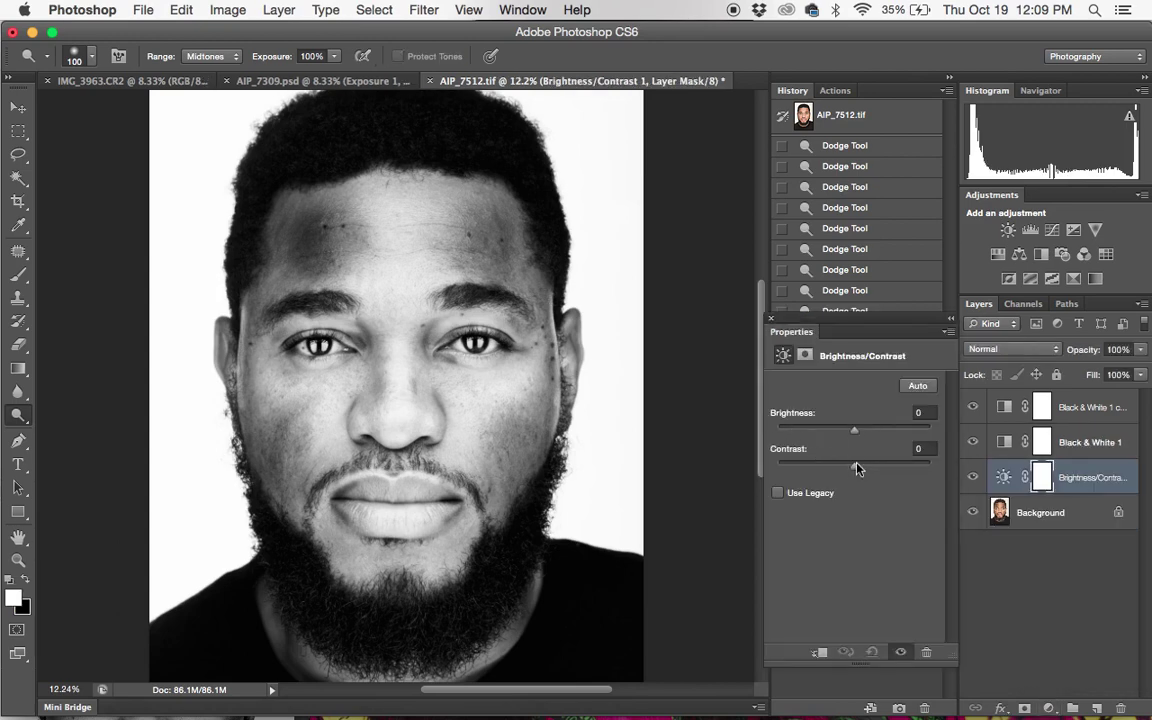
drag(856, 469, 898, 466)
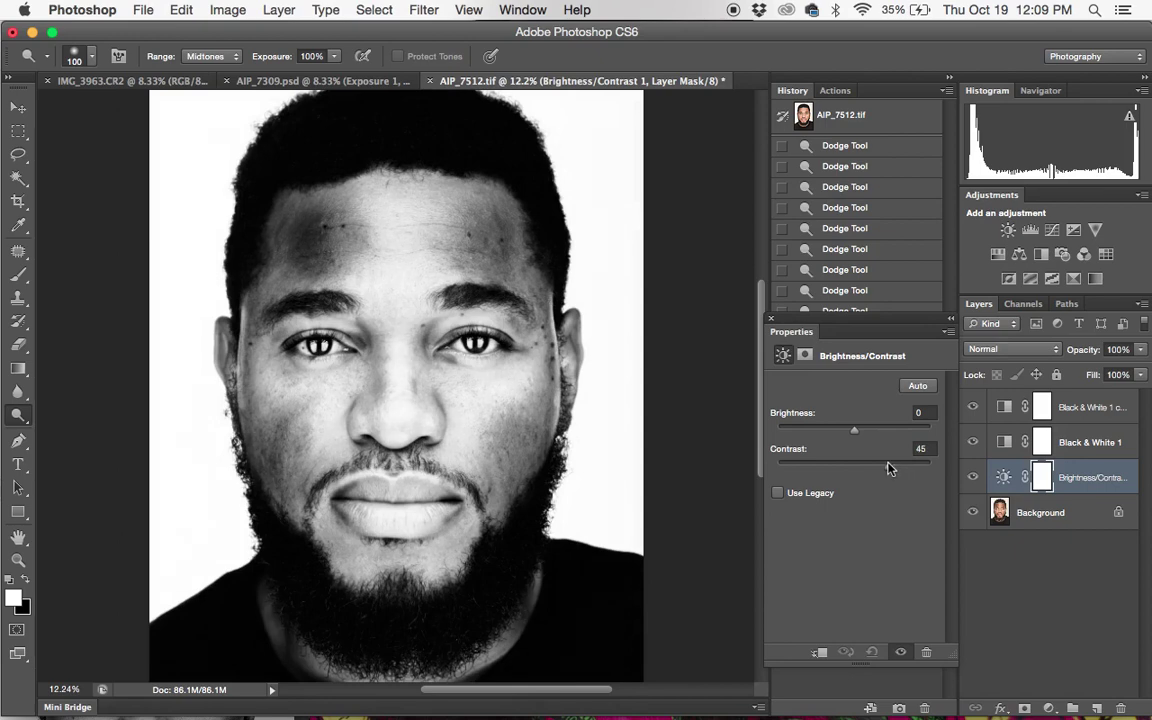
drag(883, 468, 890, 468)
drag(895, 470, 893, 468)
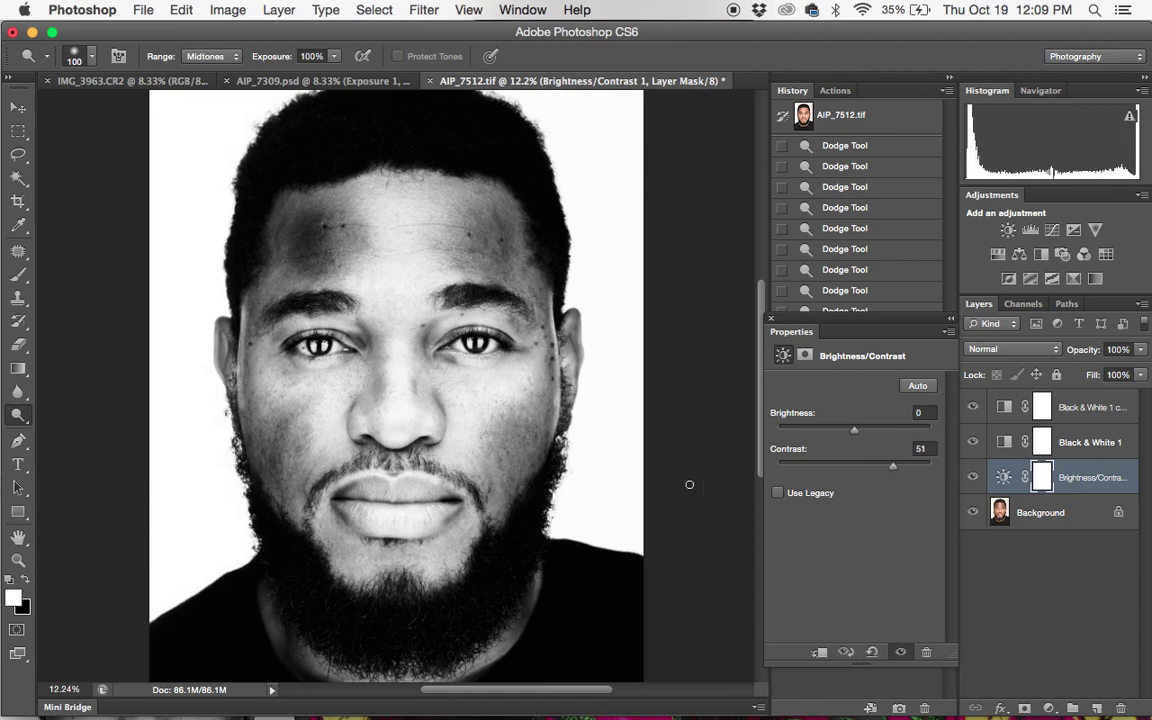
Step: Duplicate the Background layer
click(1073, 515)
drag(1090, 519, 1097, 708)
click(1048, 708)
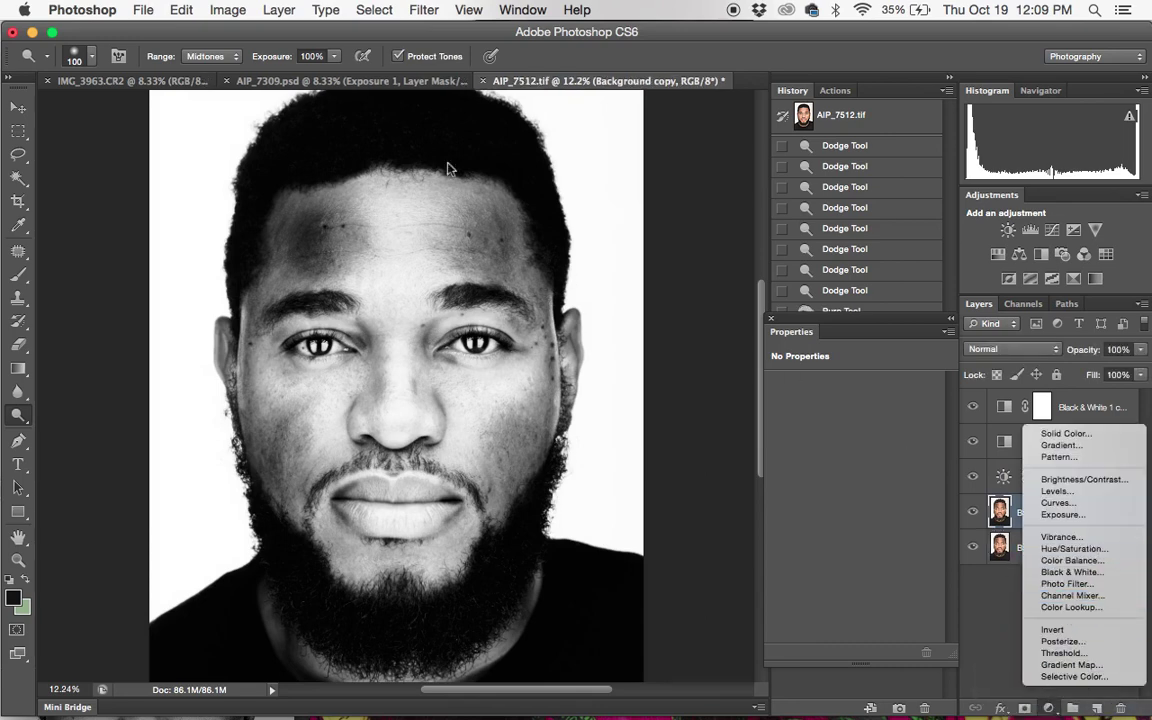
Step: Sharpen the duplicated background layer with the Unsharp Mask filter at an amount of 206%
click(429, 11)
click(427, 12)
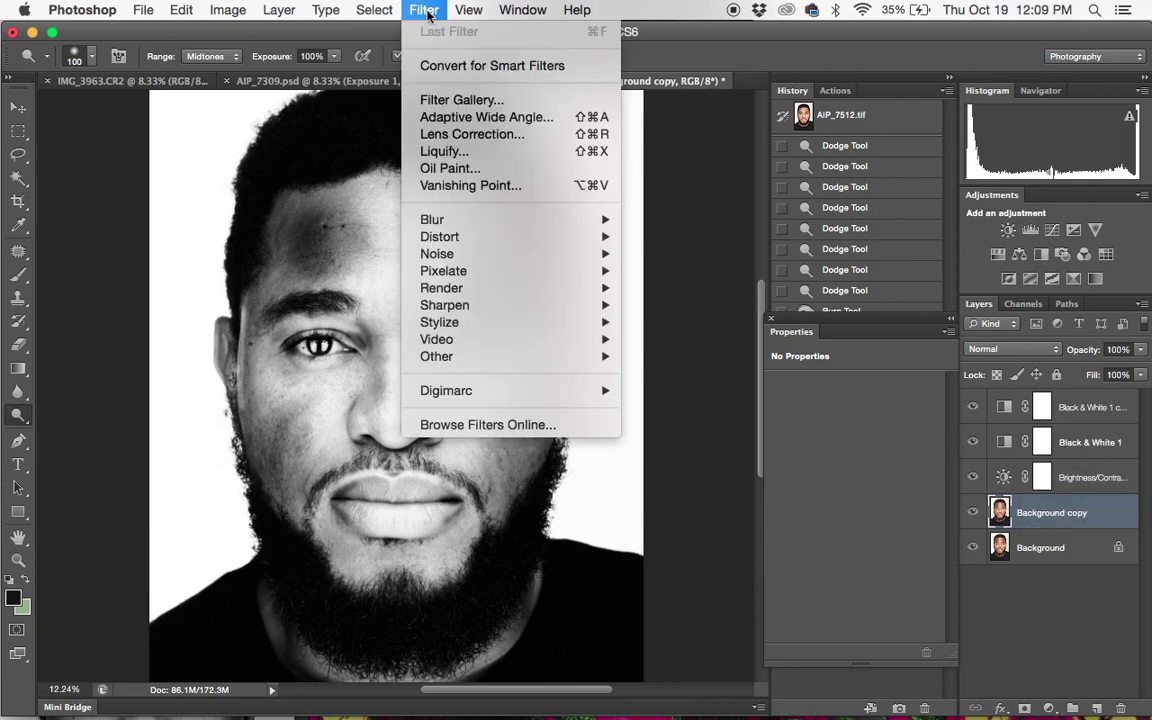
mouse_move(462, 257)
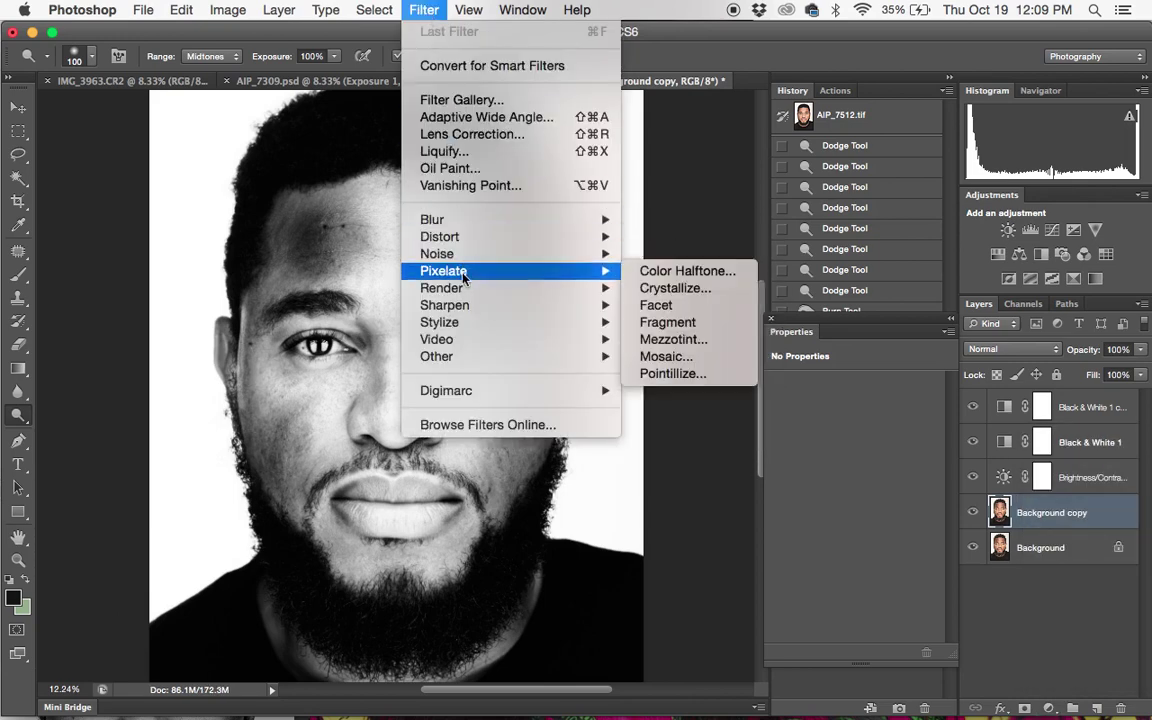
mouse_move(476, 314)
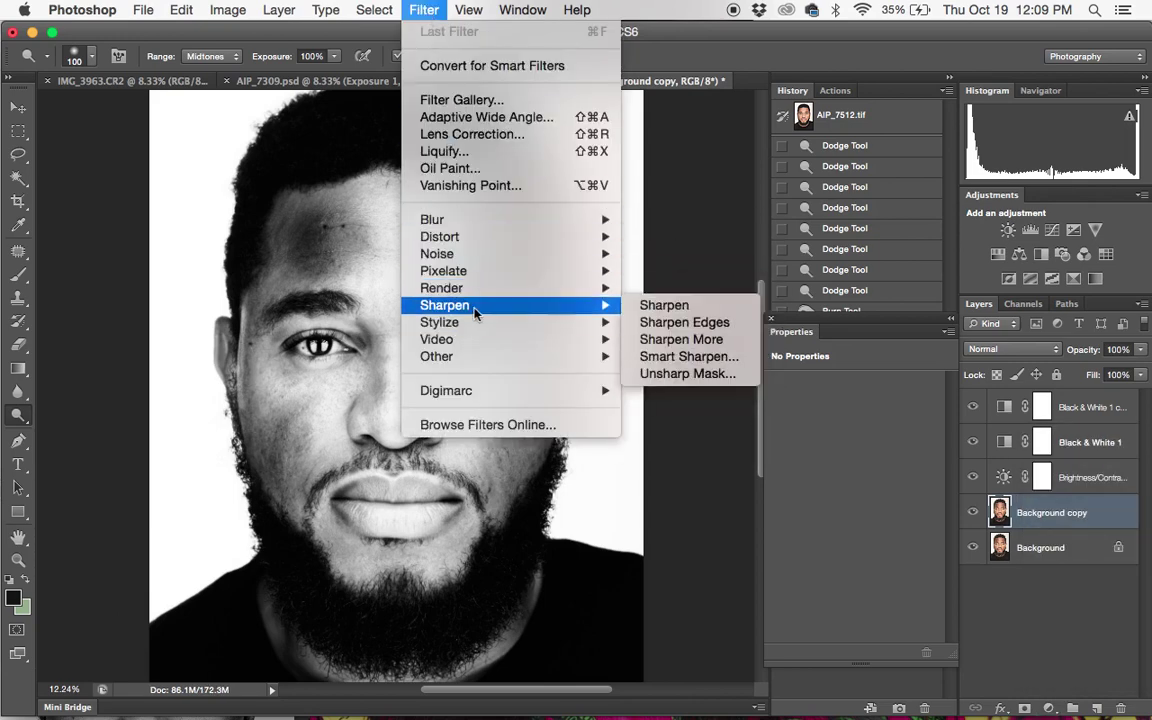
click(665, 373)
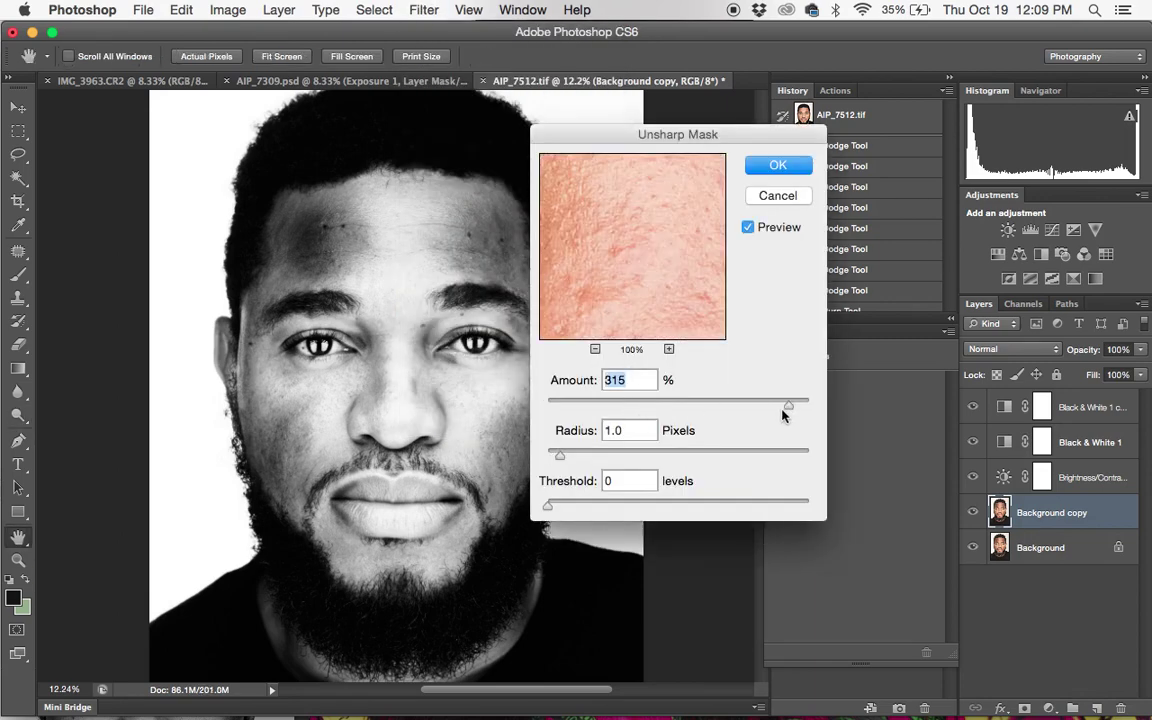
drag(782, 409, 762, 410)
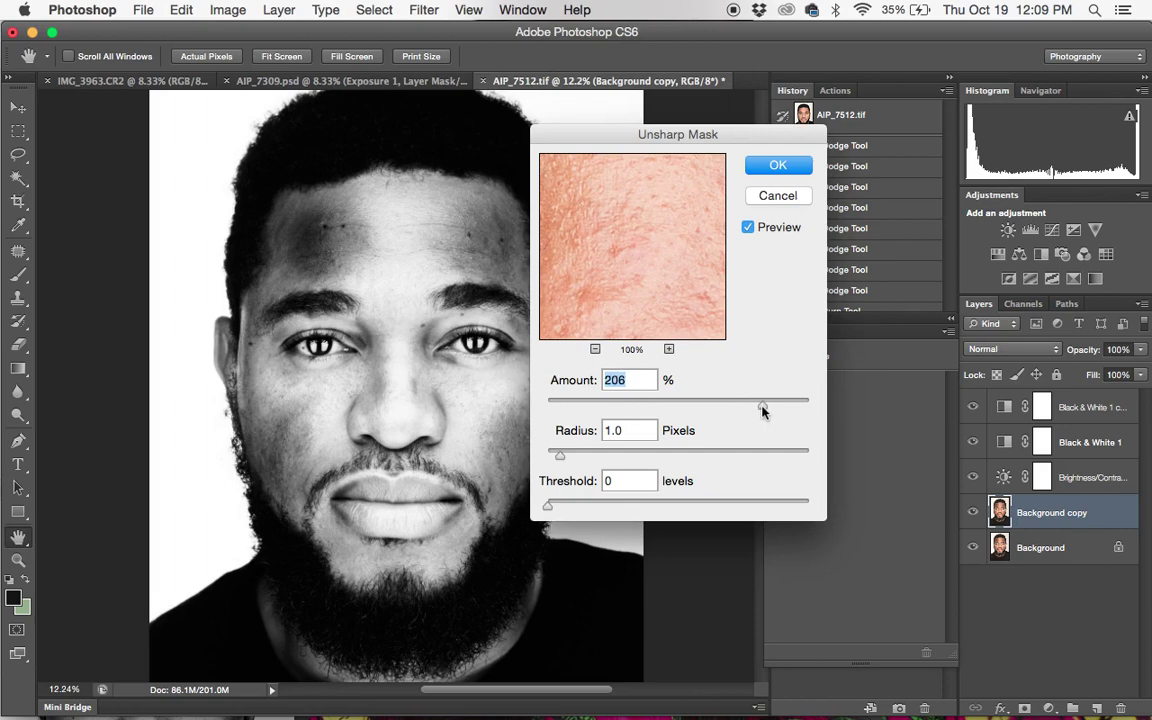
click(778, 167)
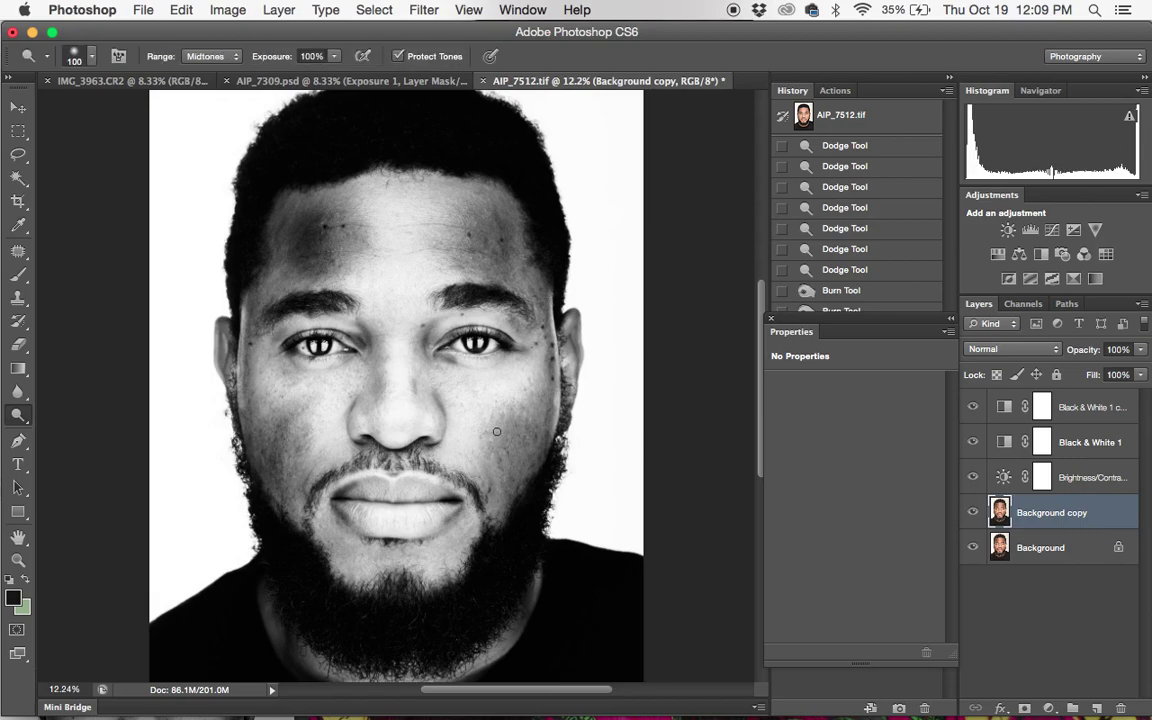
Step: Examine the sharpened portrait's facial detail up close and its overall look at full image size
scroll(490, 433, up, 5)
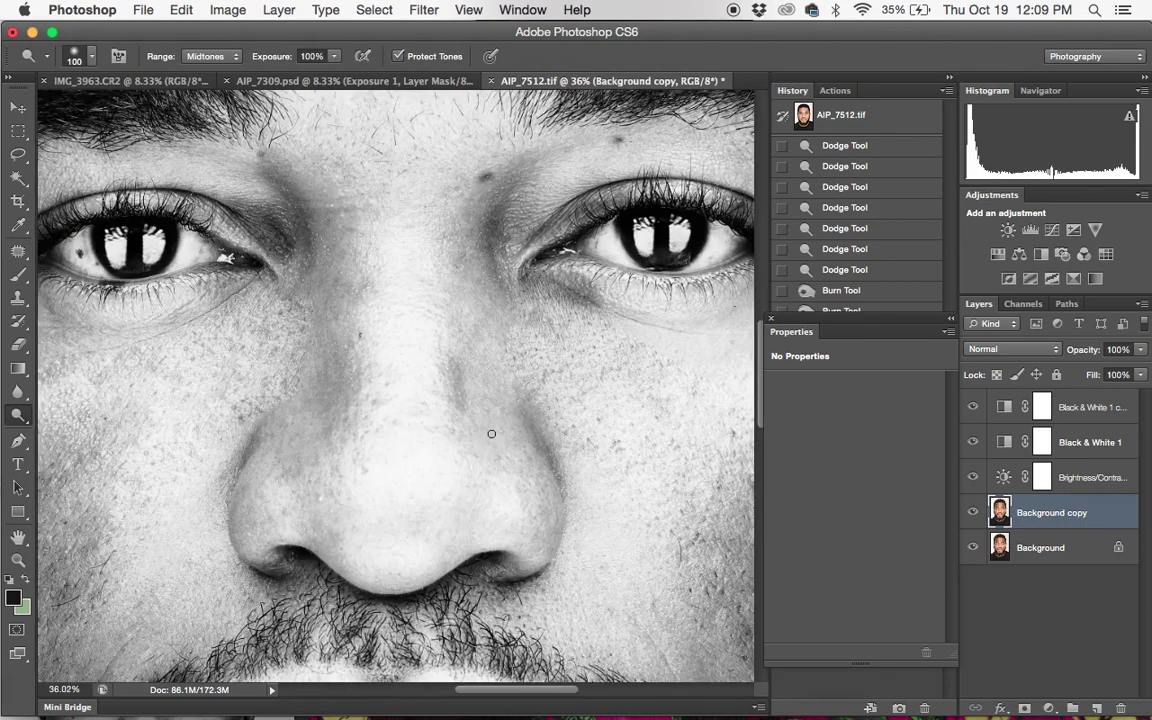
scroll(491, 432, down, 10)
scroll(493, 432, up, 4)
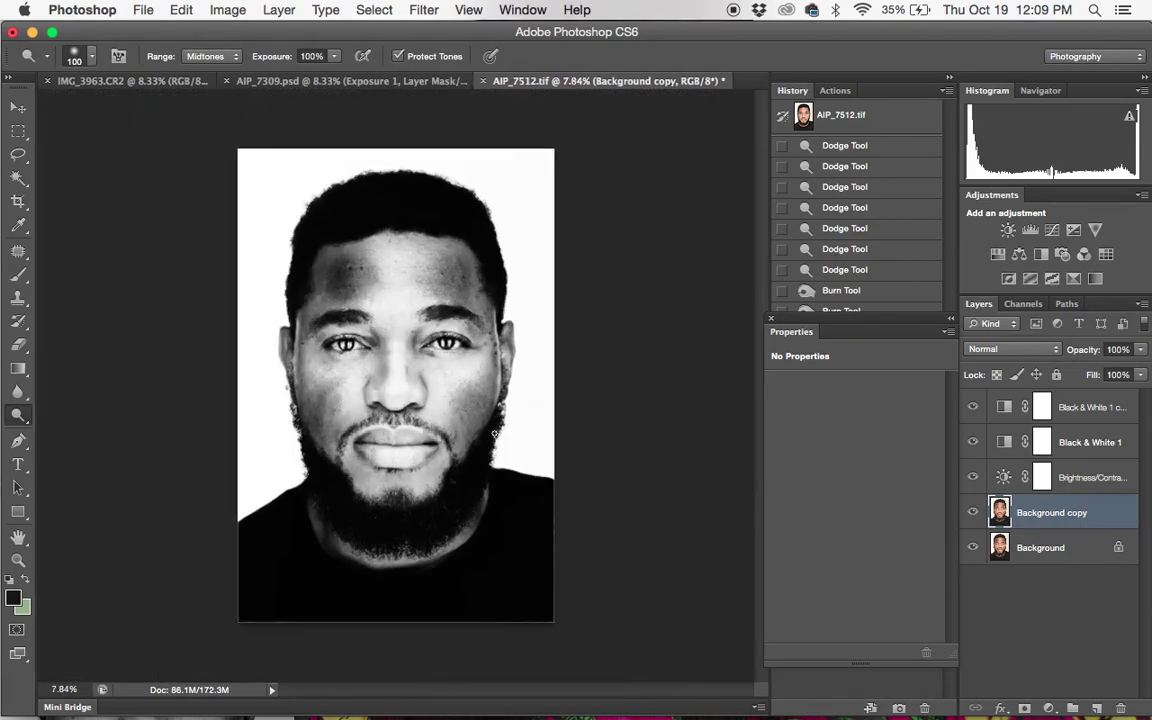
scroll(498, 421, down, 1)
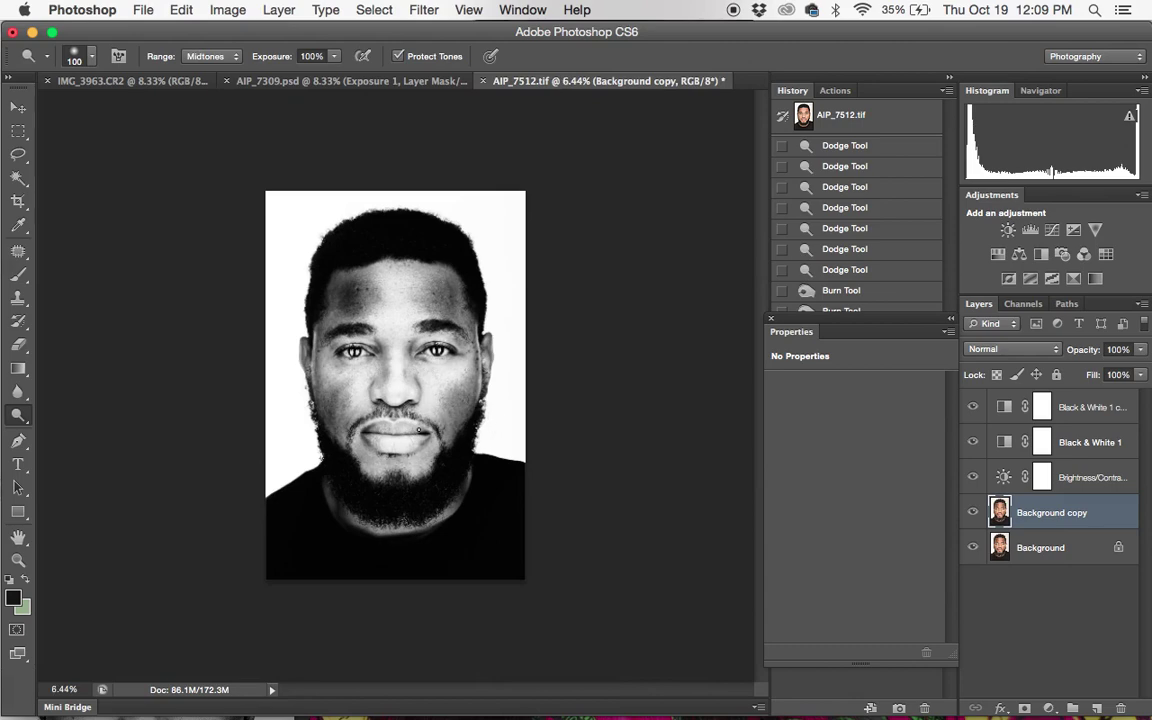
scroll(379, 389, up, 3)
scroll(421, 434, down, 1)
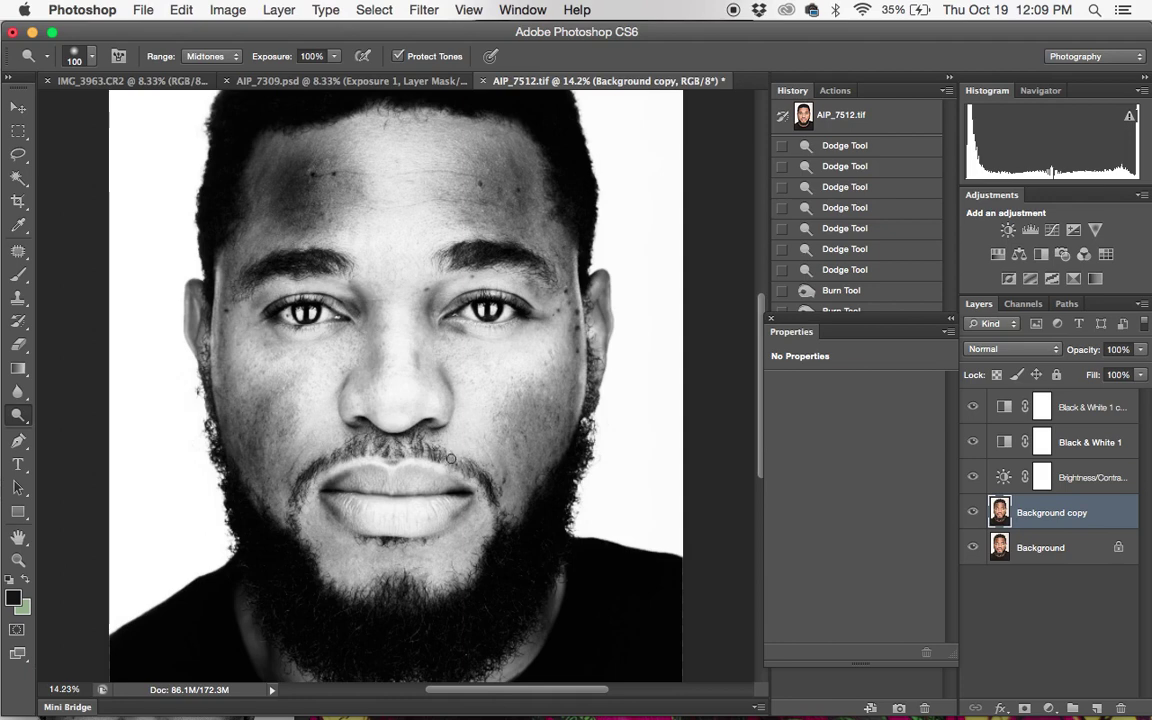
scroll(452, 459, down, 10)
scroll(452, 456, up, 6)
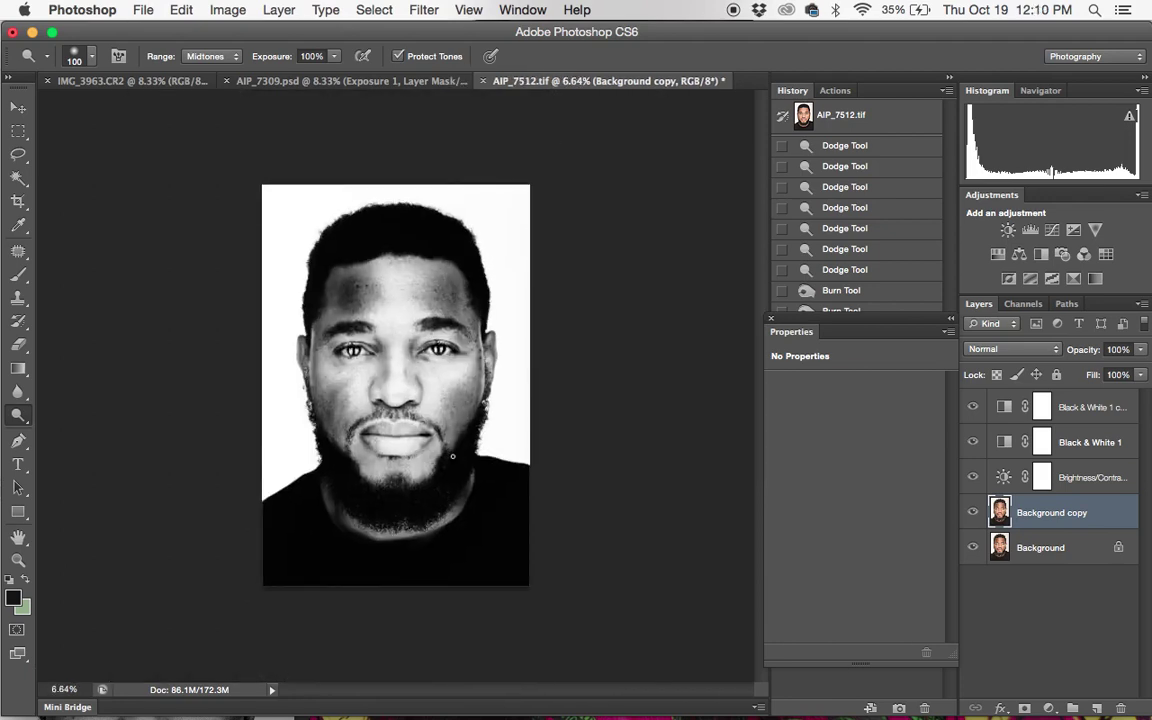